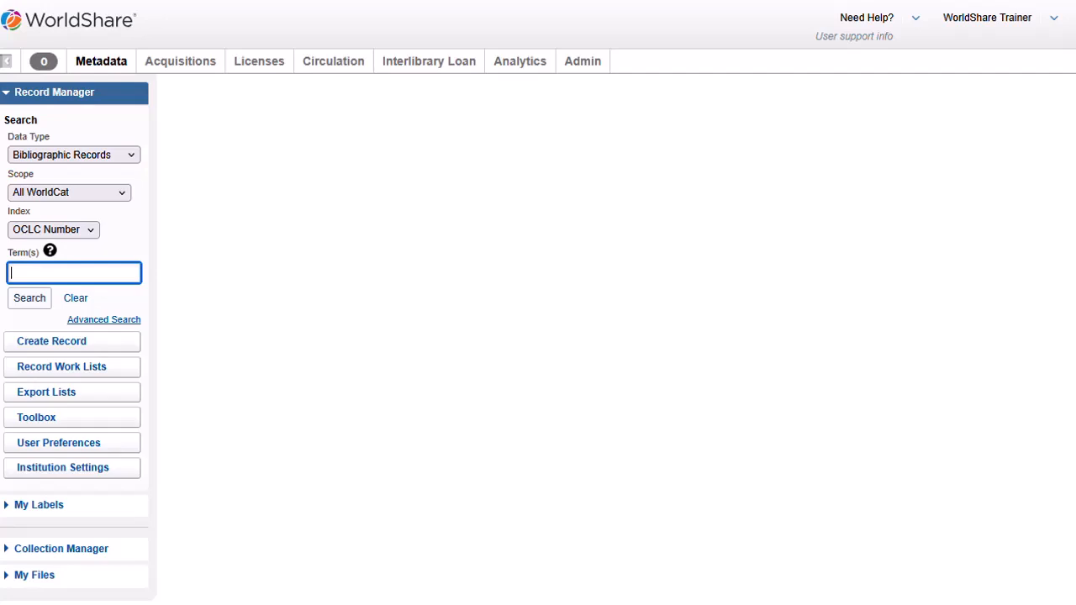
left_click(53, 230)
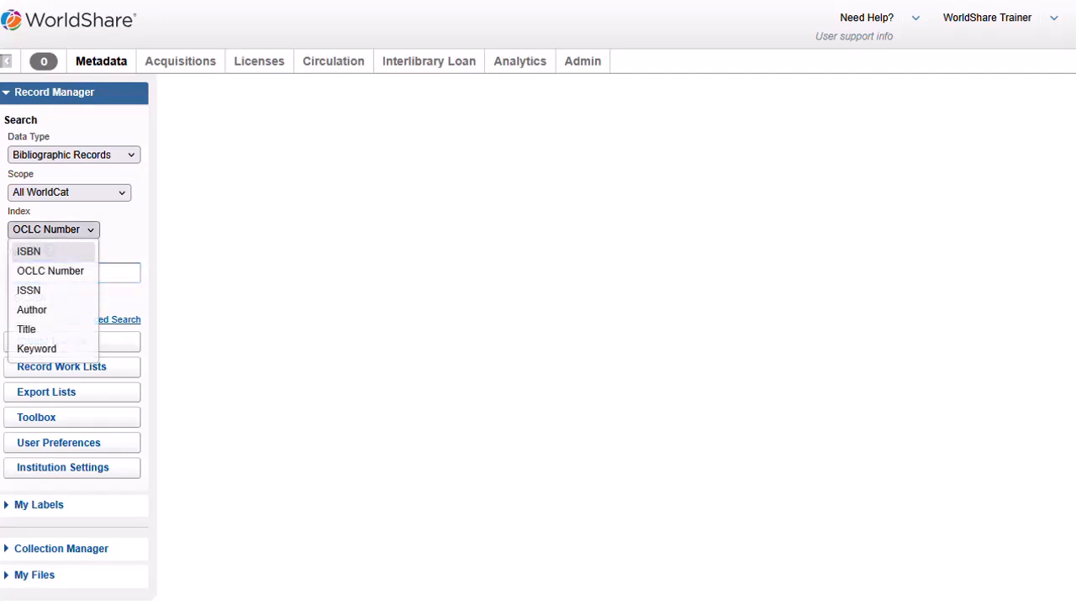
left_click(28, 251)
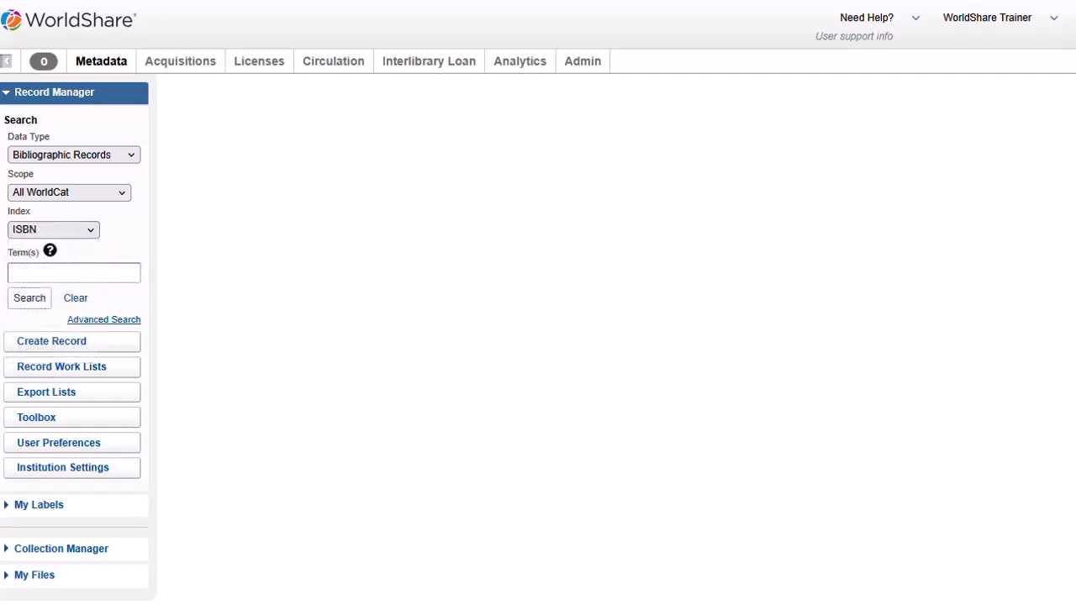
left_click(74, 273)
key("ctrl+v")
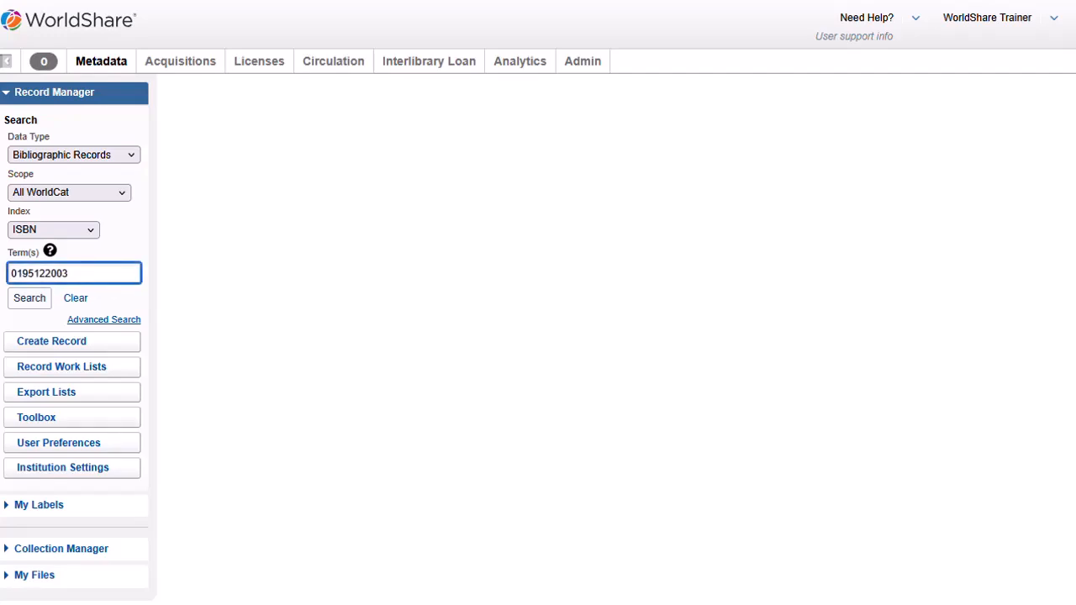
key("Return")
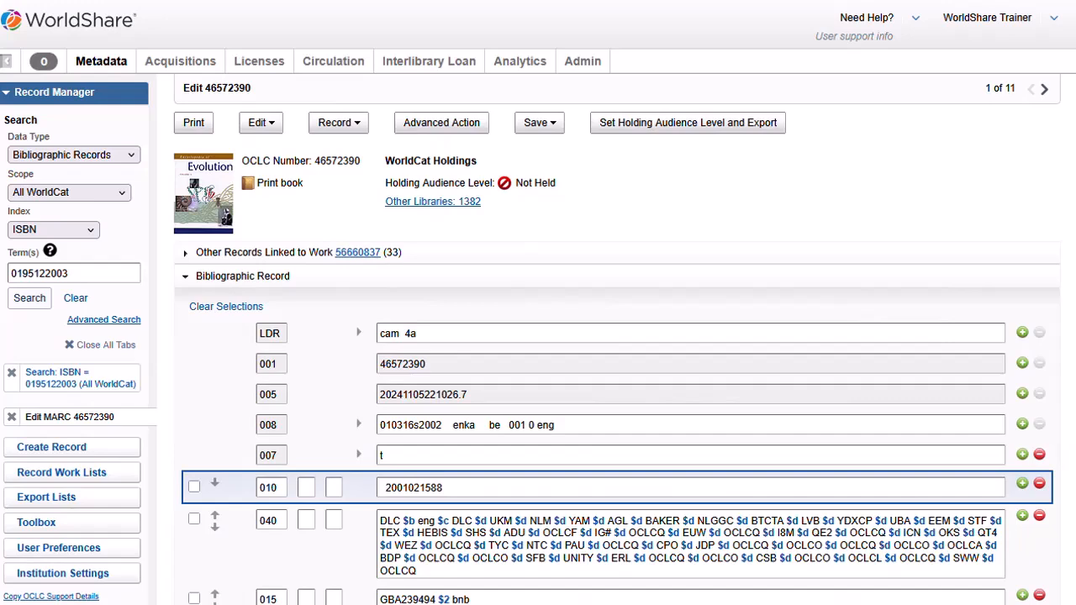
Step: Create a new local holdings record (LHR) from the Encyclopedia of evolution bibliographic record
scroll(589, 378, "down", 10)
scroll(588, 378, "down", 5)
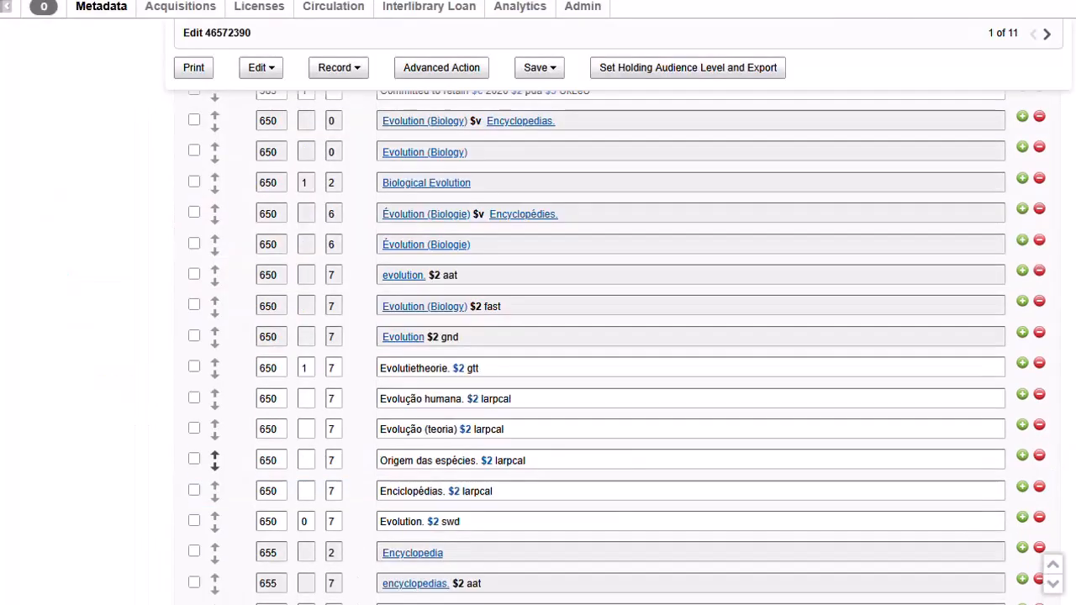
left_click(338, 67)
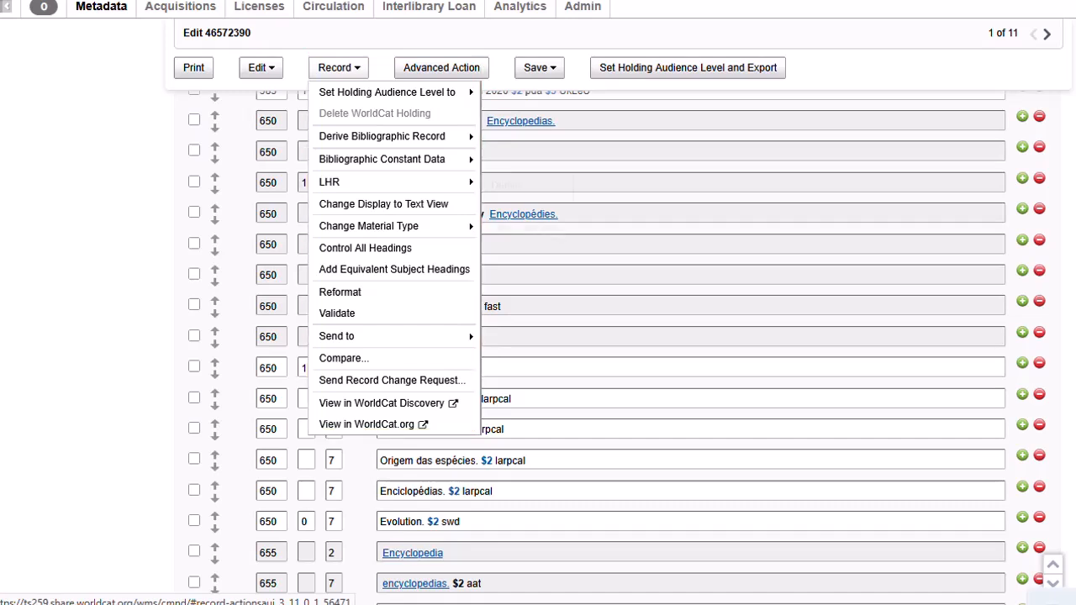
mouse_move(393, 181)
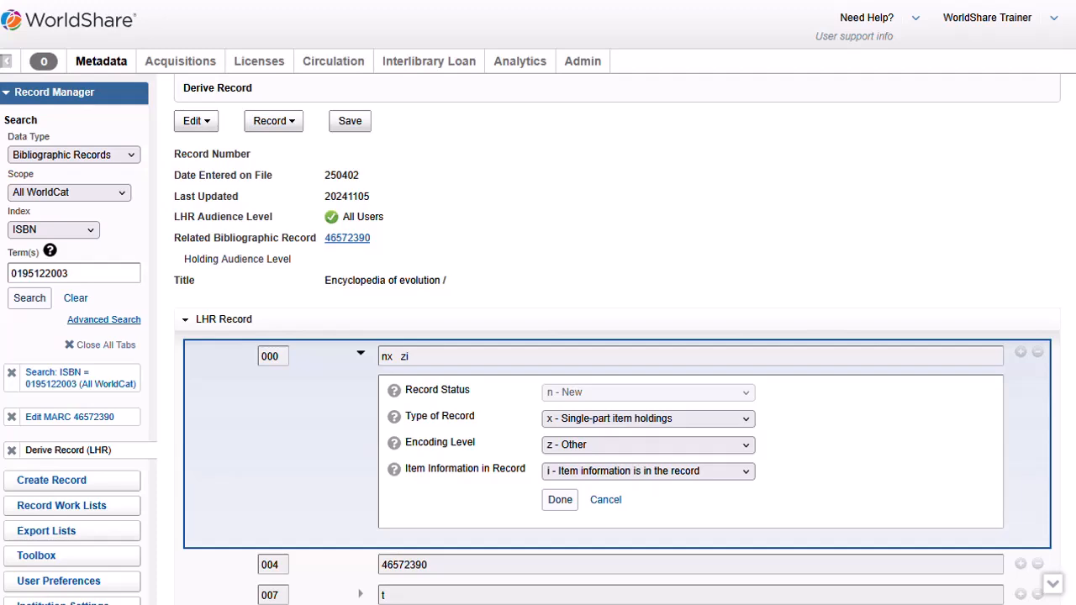
Step: In field 000, set Type of Record to v - Multipart item holdings and Encoding Level to 3 - Holdings level 3
left_click(647, 417)
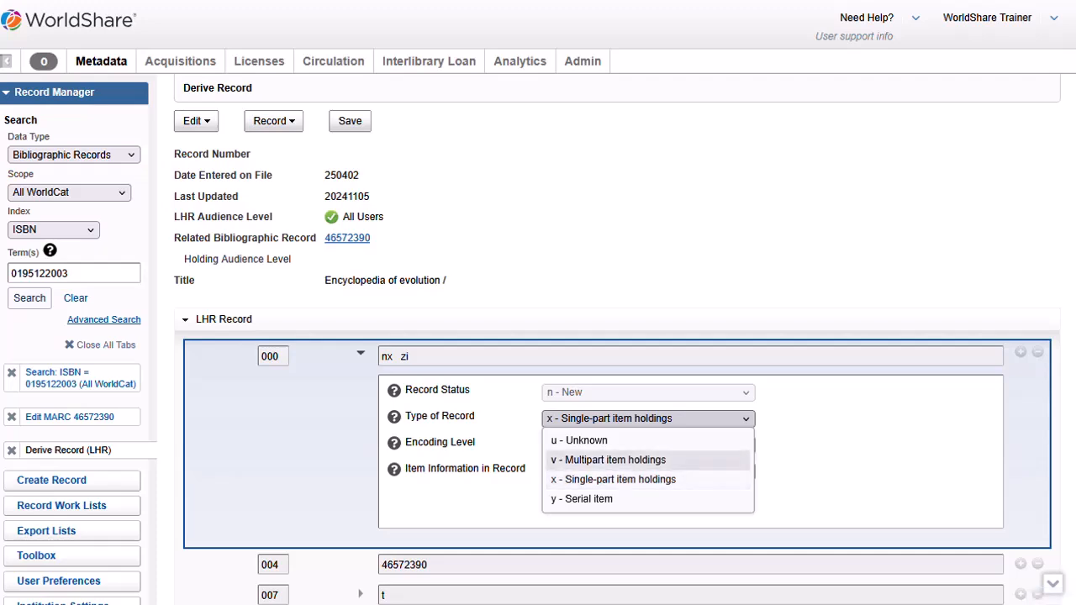
key("Return")
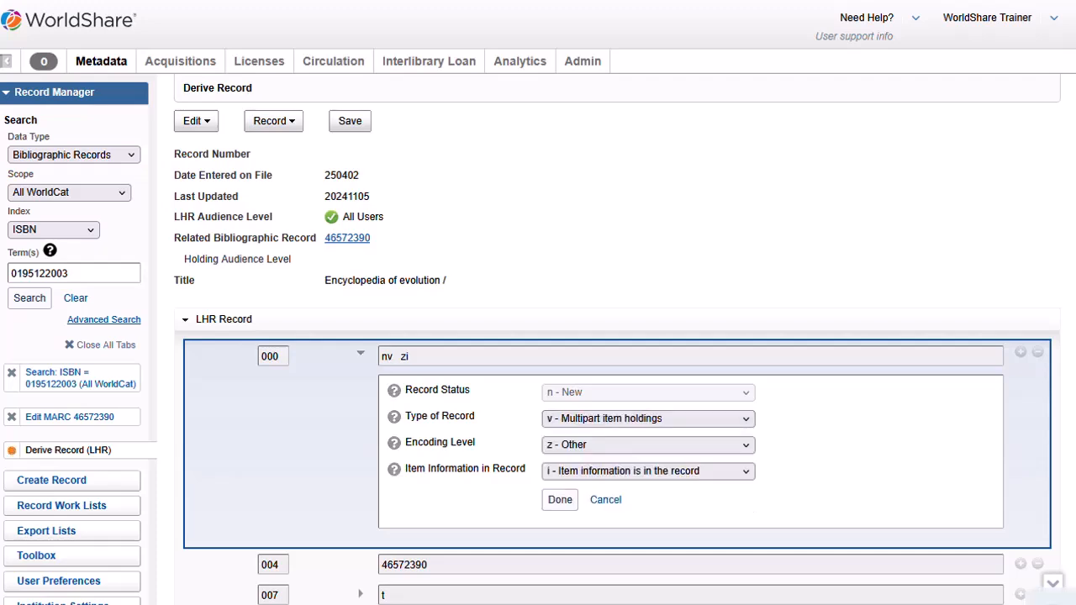
left_click(647, 444)
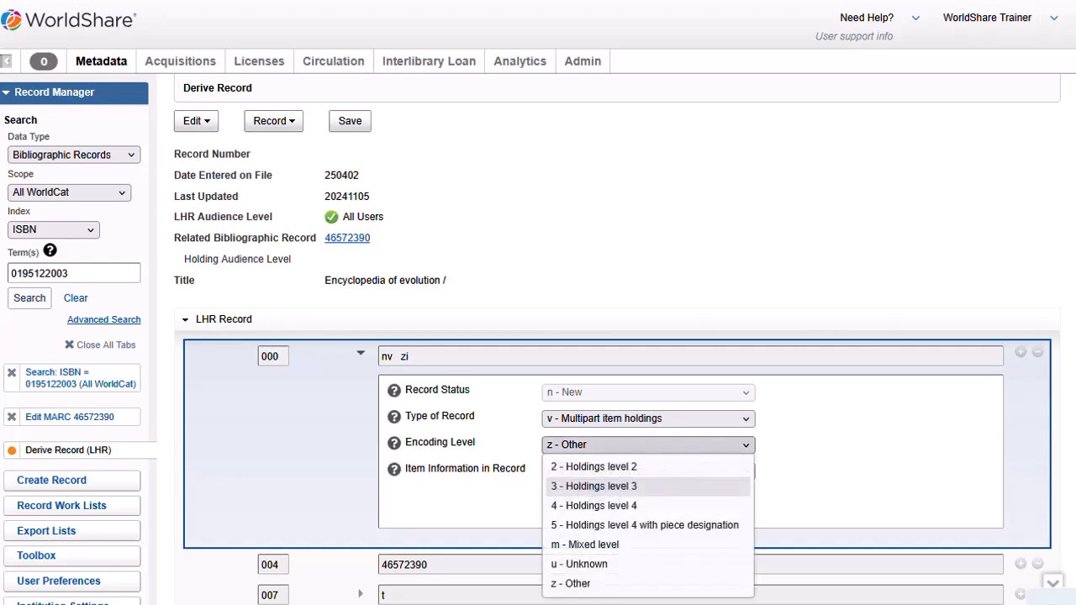
key("Return")
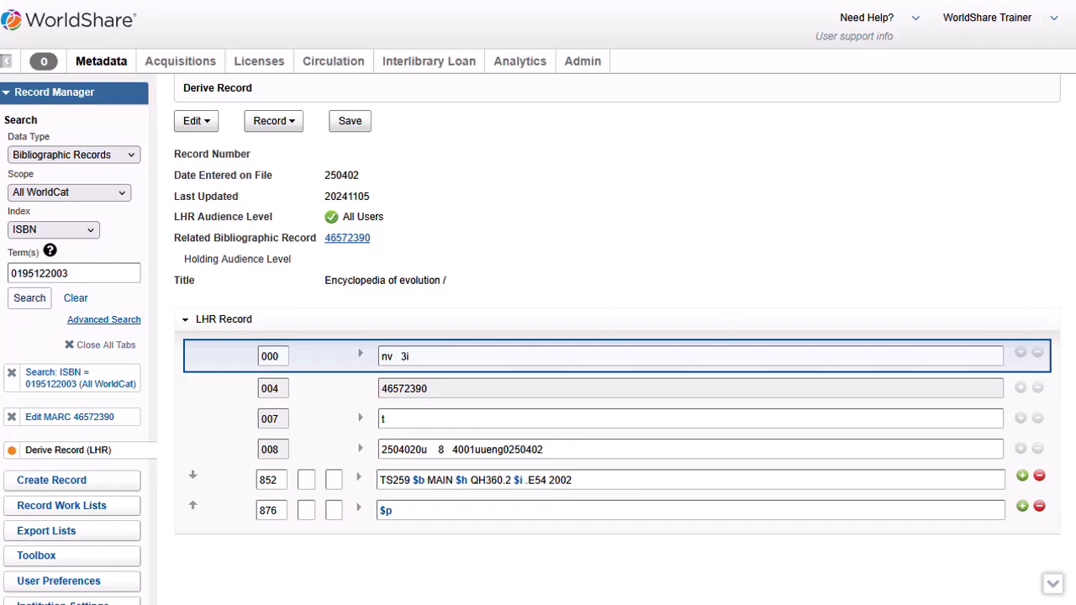
Step: In field 007, set the Specific Material Designation to a - Regular print
left_click(360, 418)
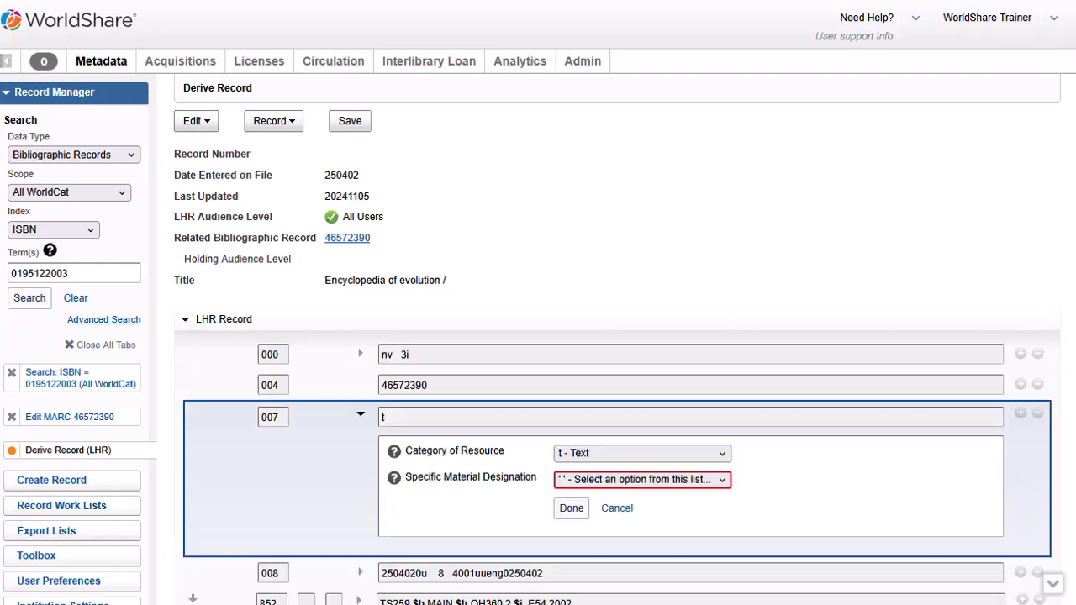
left_click(643, 479)
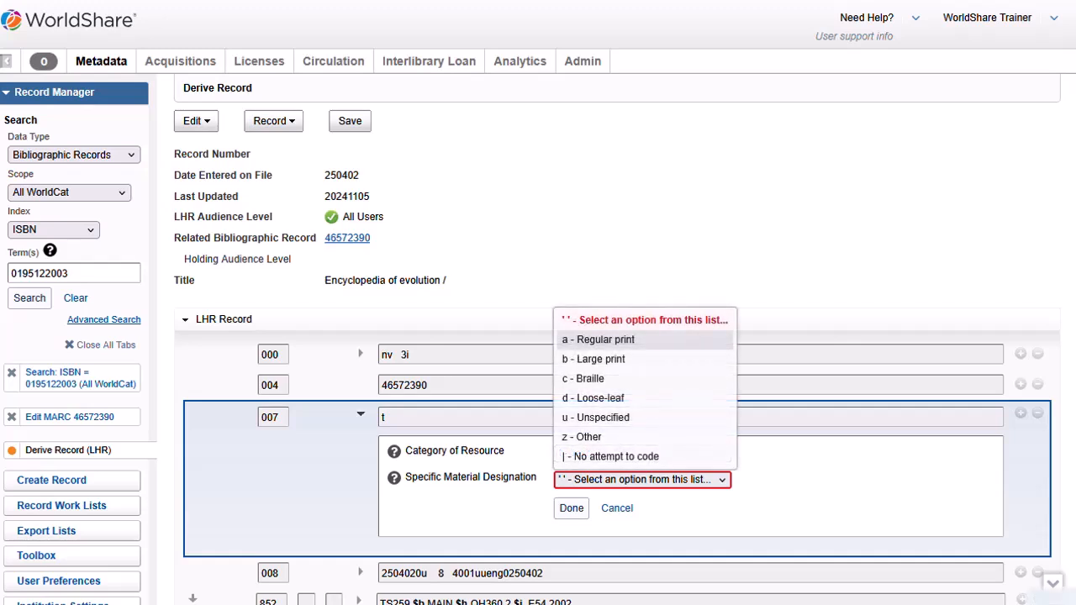
key("Return")
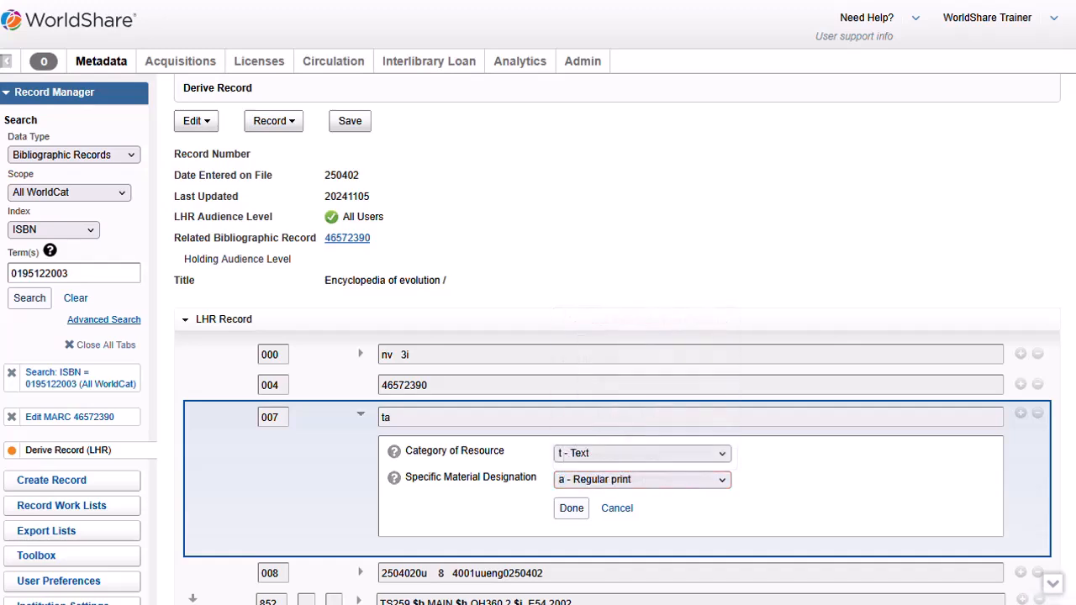
left_click(570, 507)
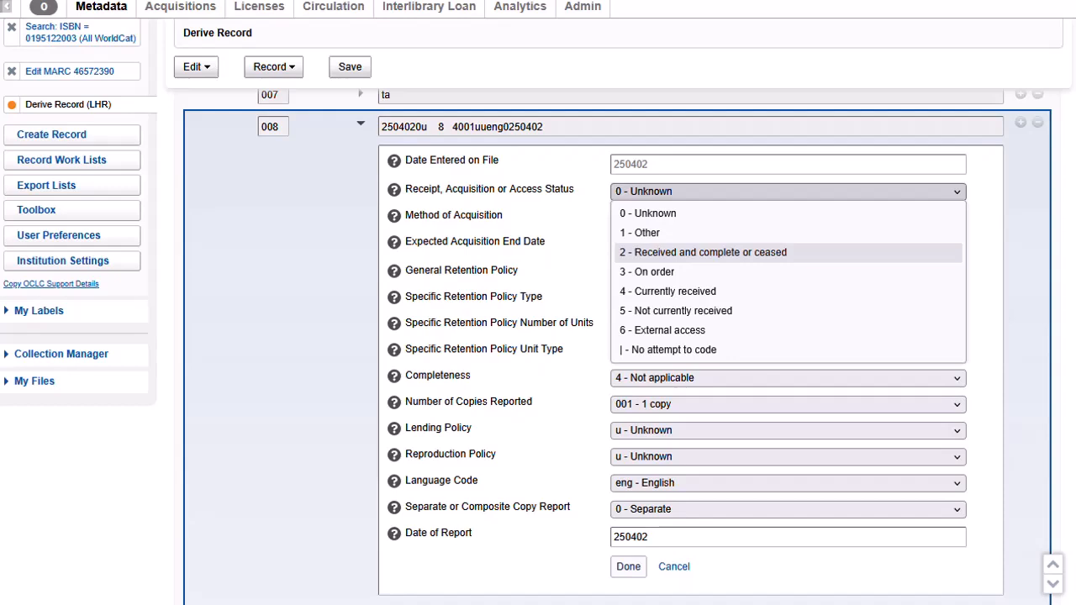
Step: In field 008, set receipt status to 2 - Received and complete or ceased, acquisition method to p - Purchase and Completeness to 1 - Complete
key("Return")
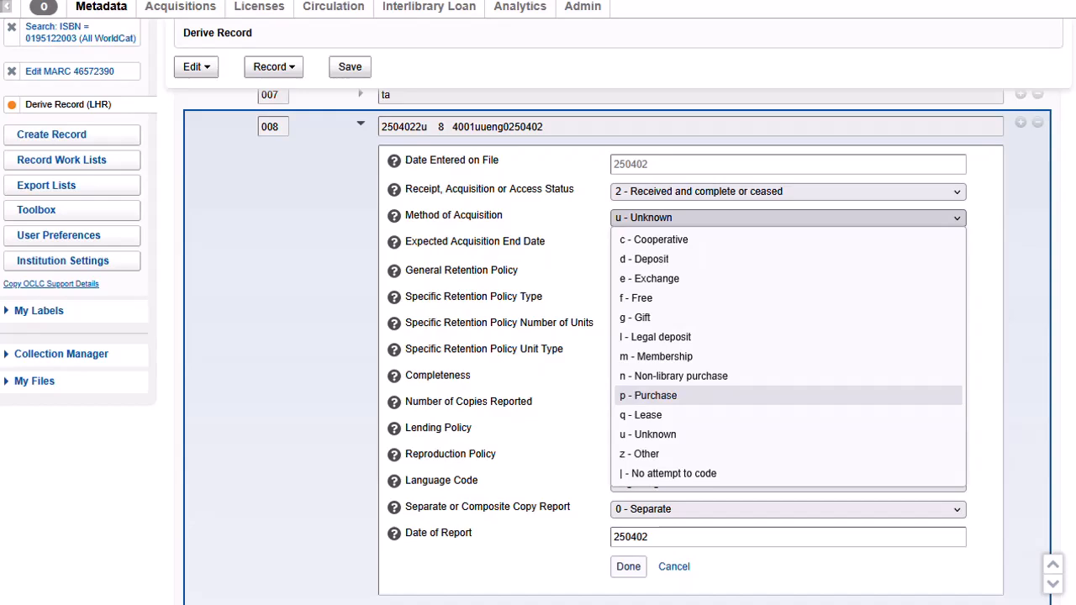
key("Return")
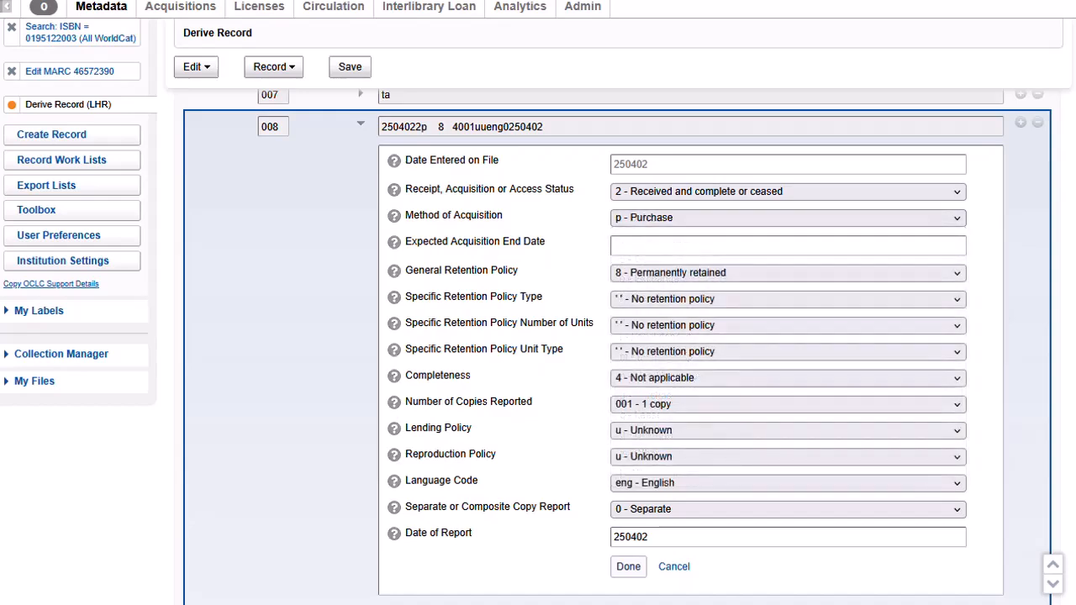
left_click(786, 377)
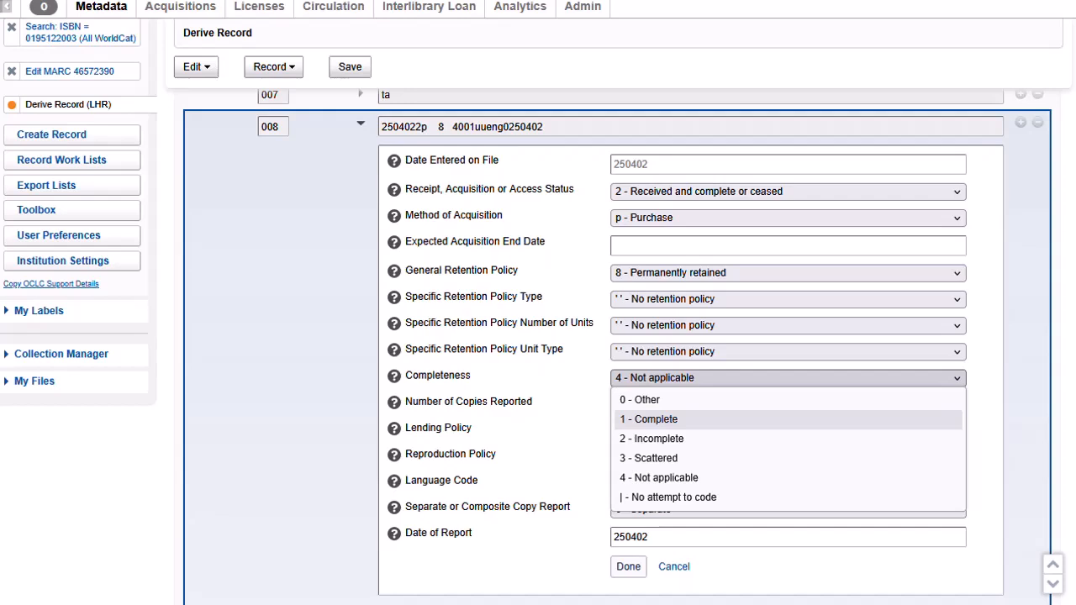
left_click(648, 418)
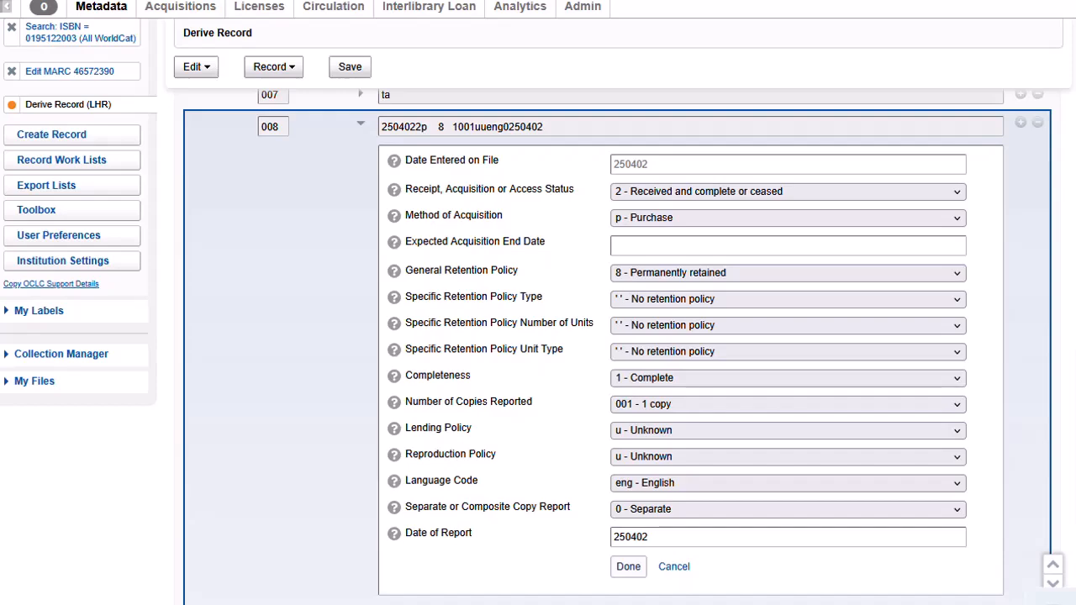
left_click(627, 567)
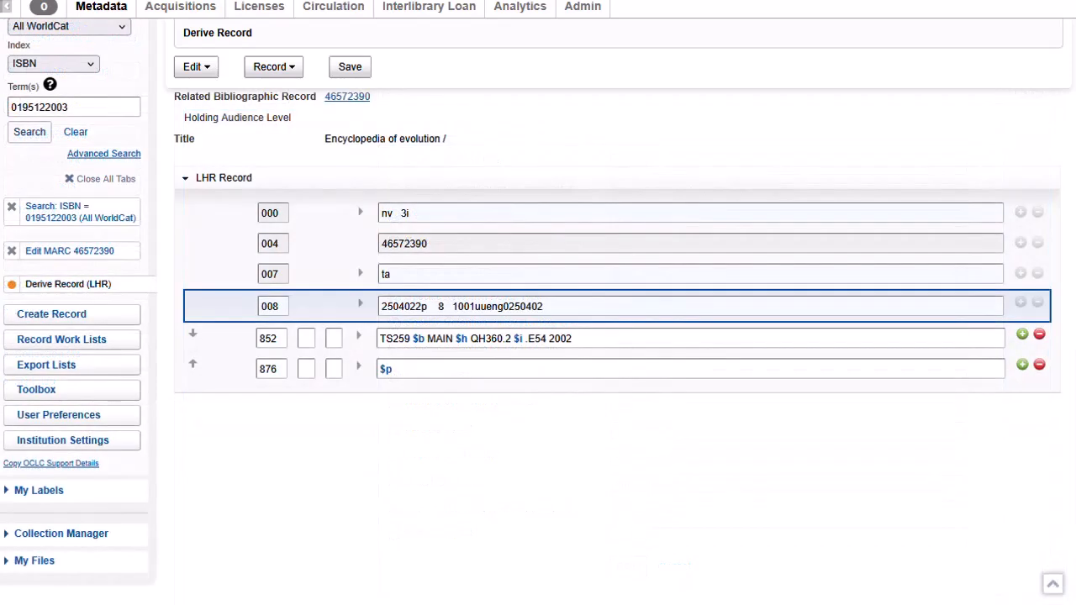
Step: In field 852, set the Shelving Scheme to 0 - Library of Congress classification
left_click(358, 336)
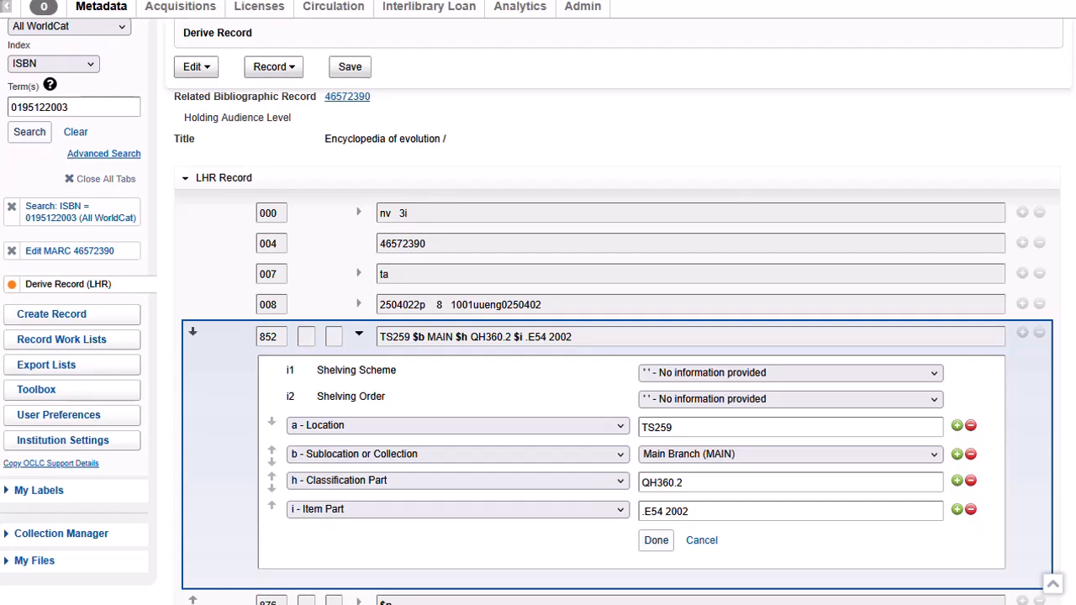
left_click(789, 373)
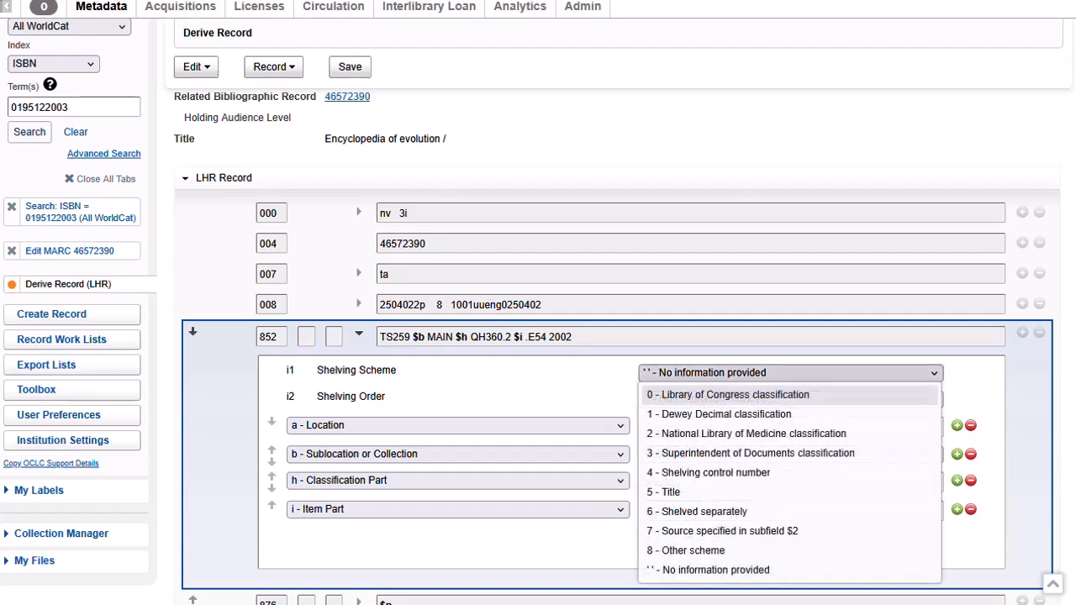
left_click(728, 394)
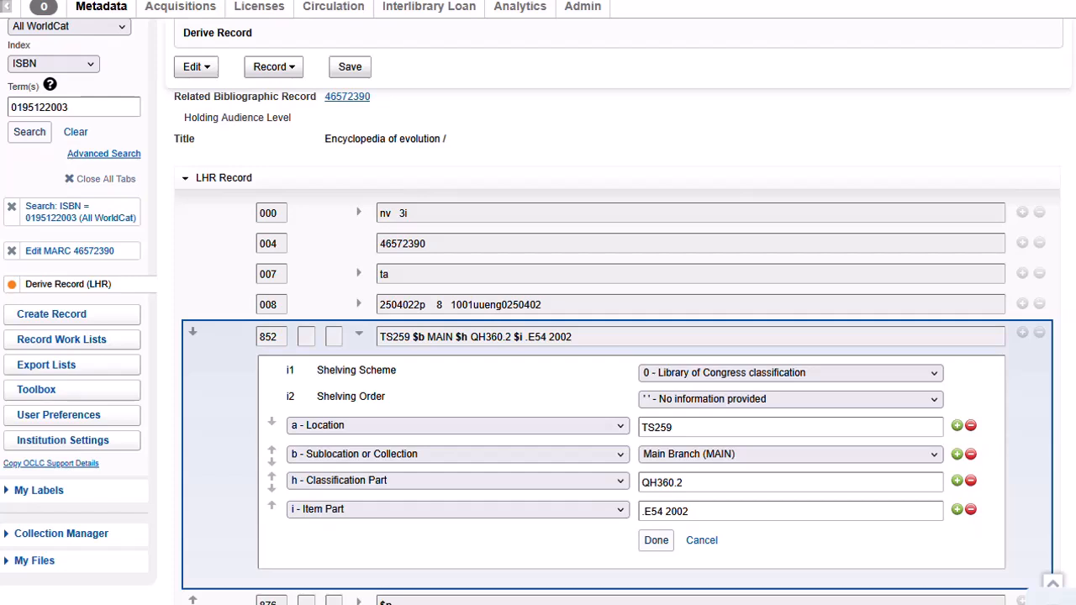
Step: Add subfield c, Shelving Location, after the sublocation in field 852 and set it to MAIN-Reference
left_click(956, 454)
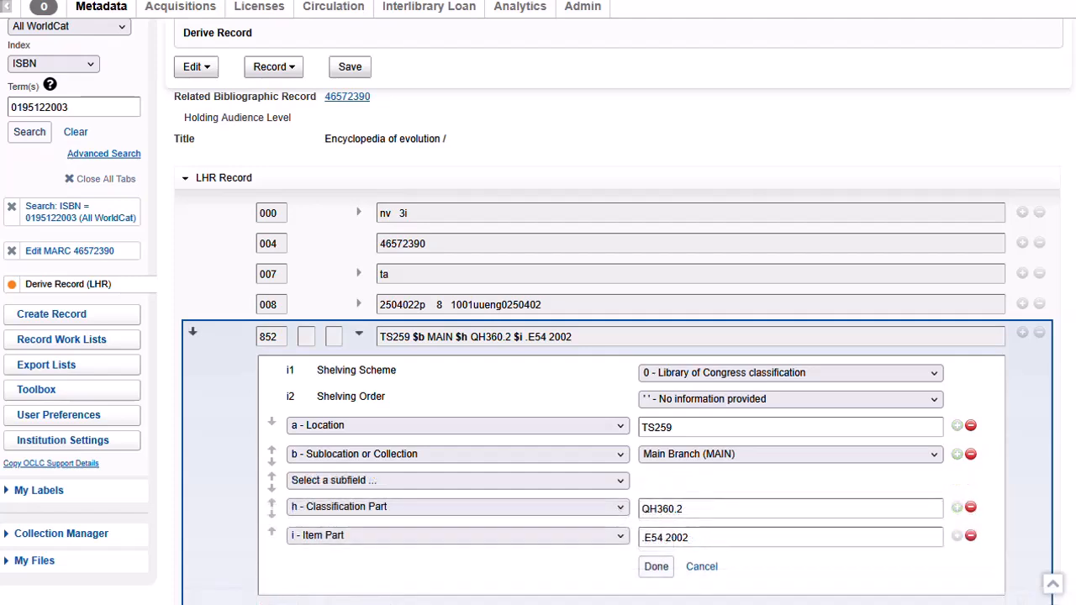
left_click(457, 480)
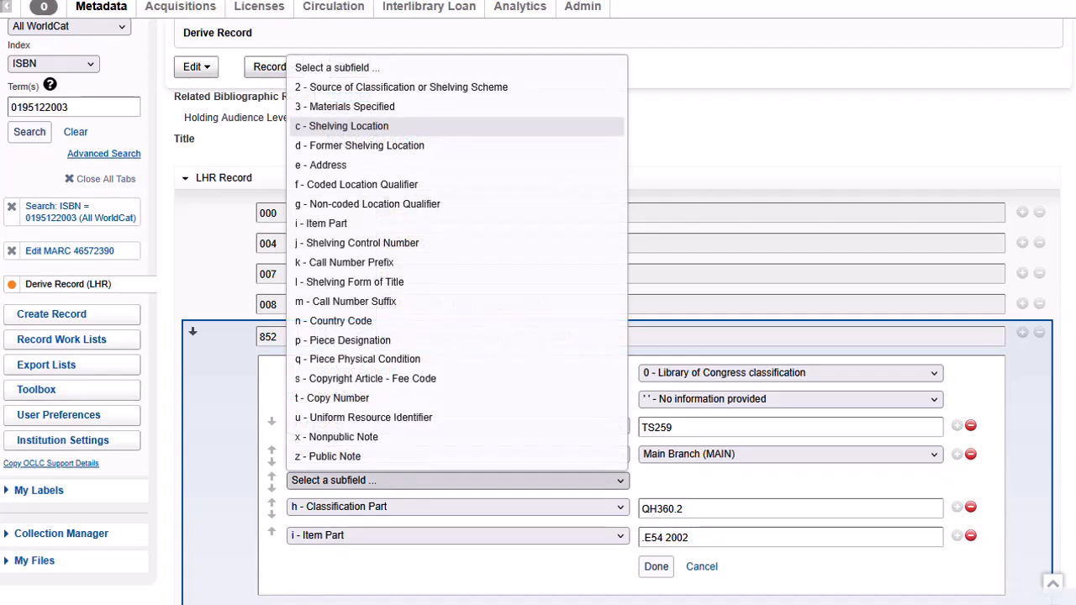
left_click(341, 126)
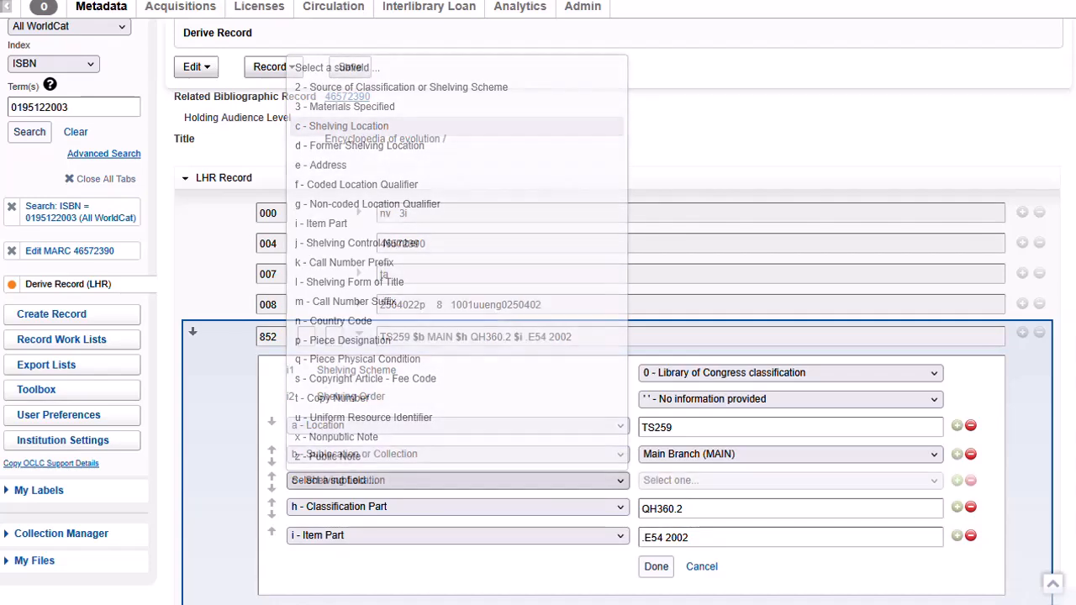
left_click(790, 480)
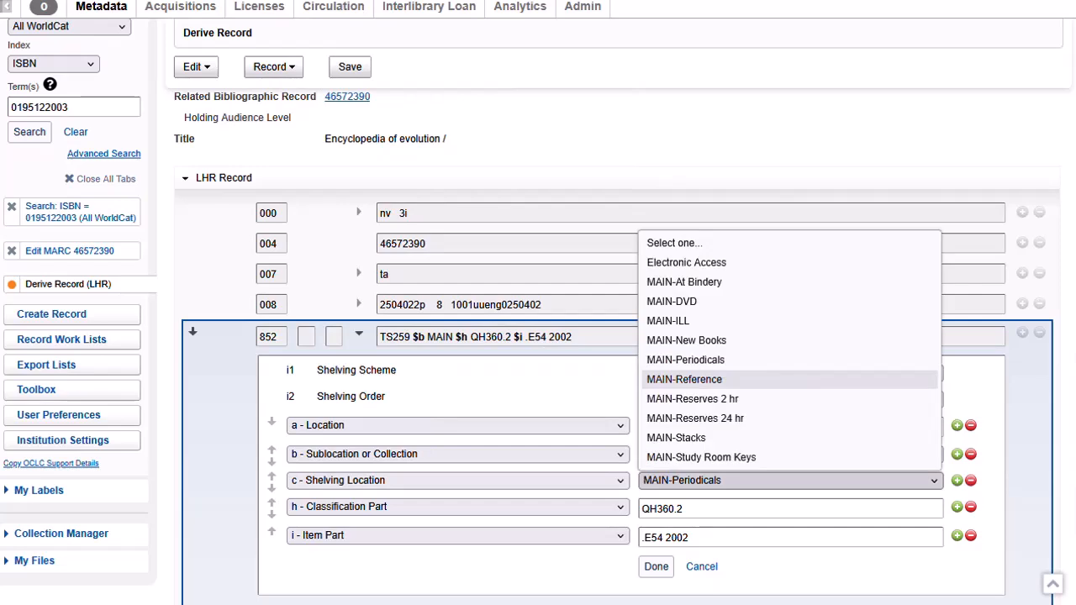
left_click(684, 379)
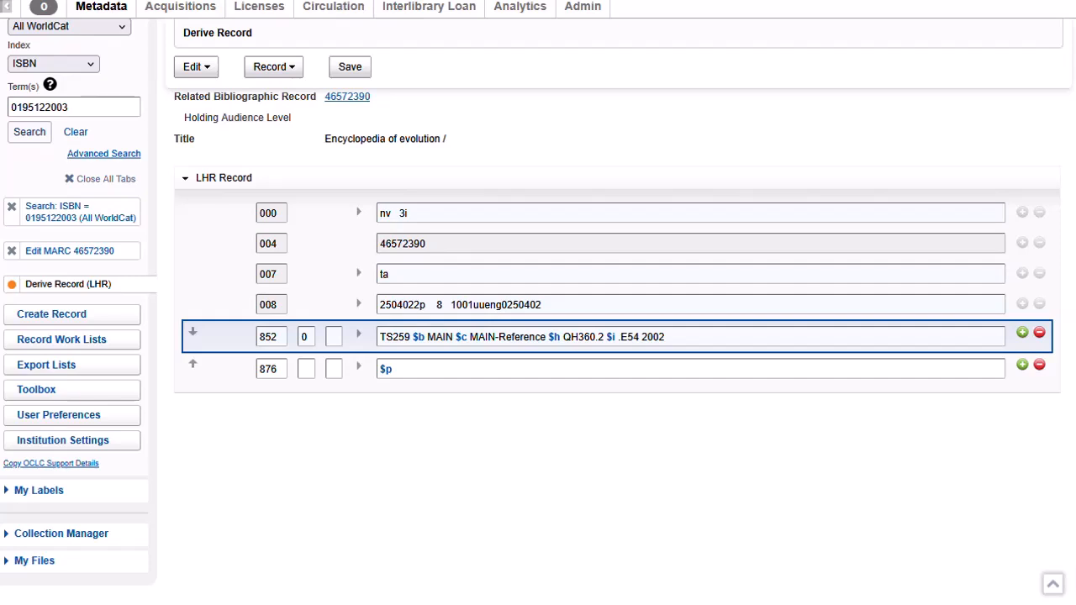
Step: Insert an 853 field below 852 with compressibility 3 - Unknown, caption evaluation 3 - Captions unverified, and subfield 8, Field Link and Sequence Number, set to 1
key("Return")
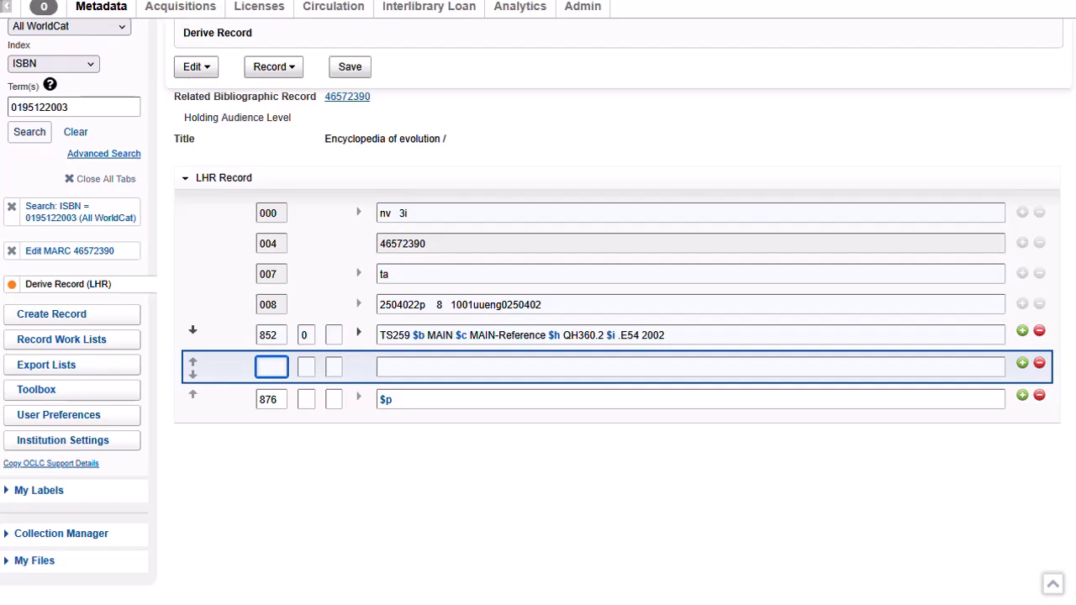
type("853")
key("Tab")
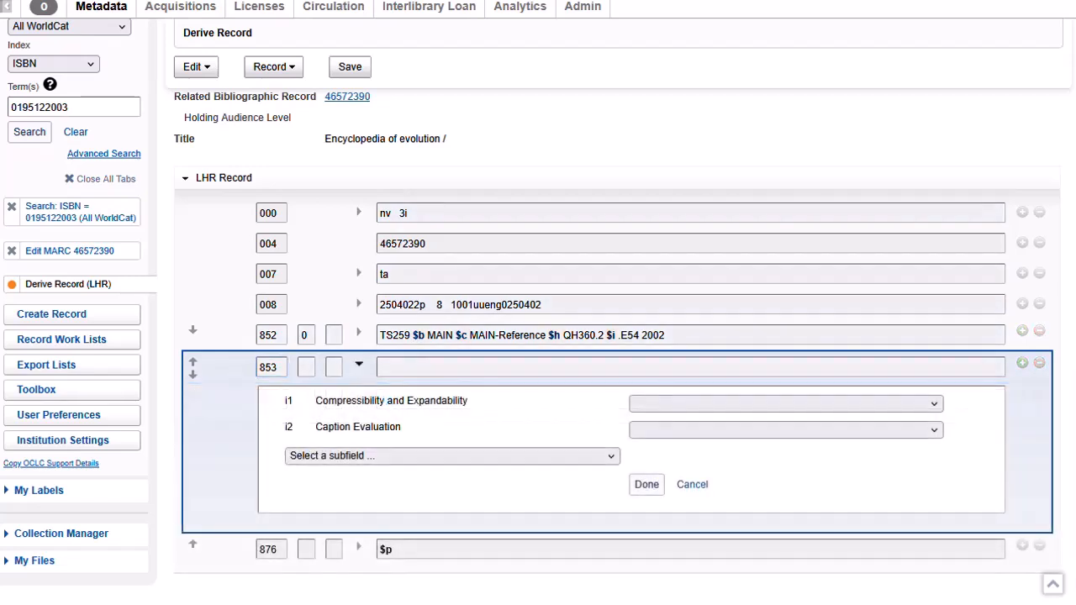
left_click(785, 403)
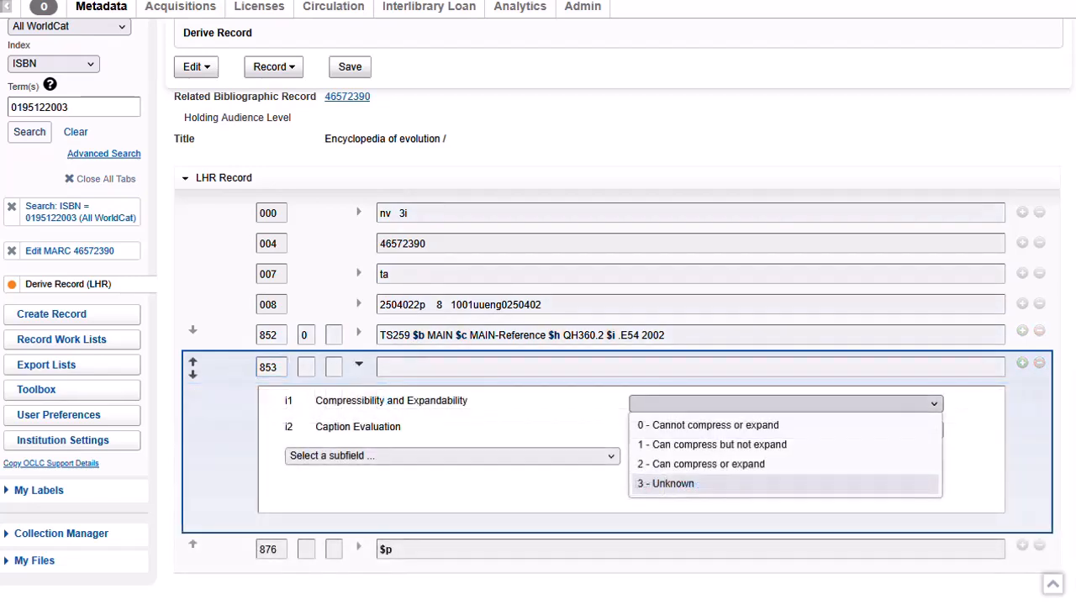
left_click(694, 483)
left_click(785, 430)
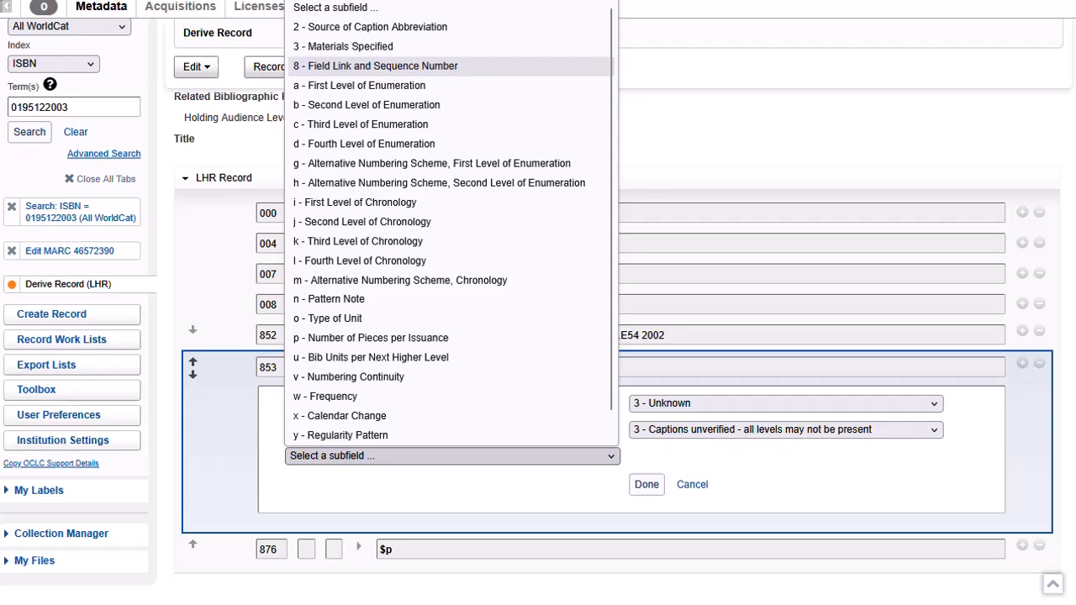
key("Return")
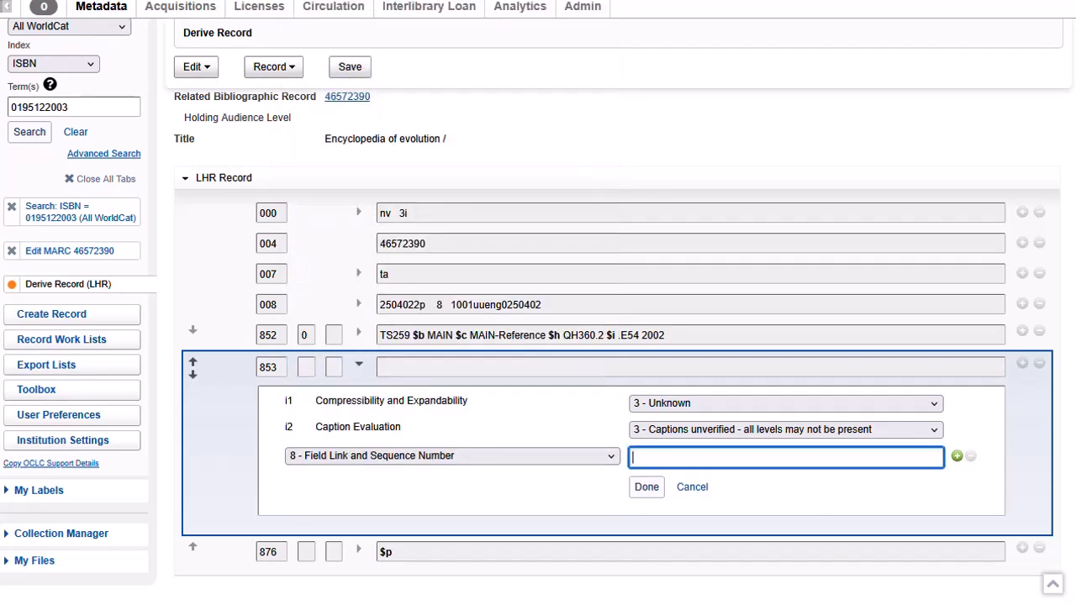
type("1")
Step: Add subfield a, First Level of Enumeration, to field 853 and set it to v
left_click(957, 456)
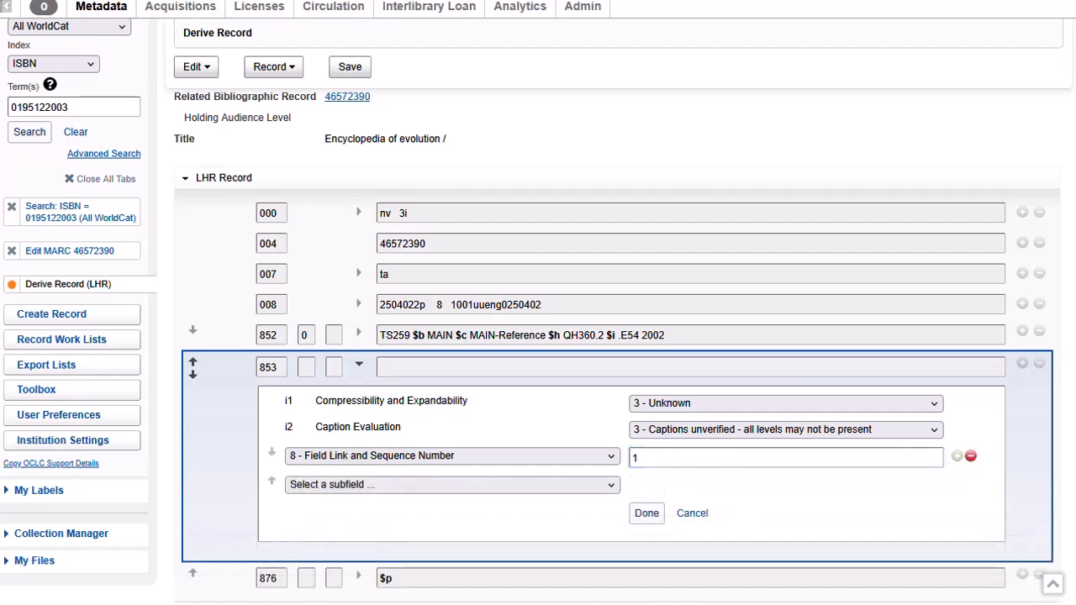
left_click(451, 484)
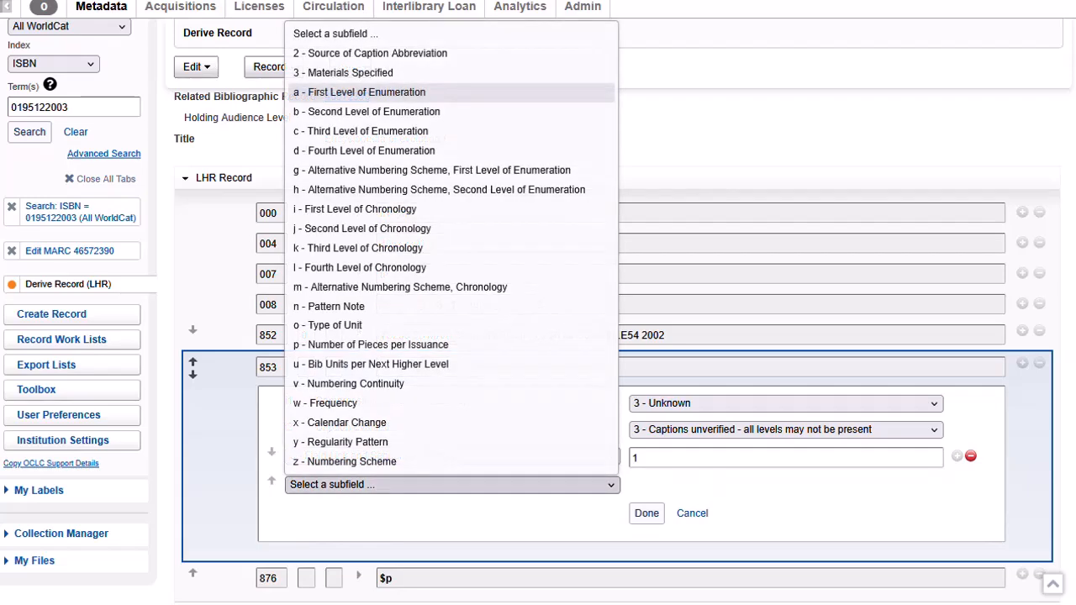
key("Return")
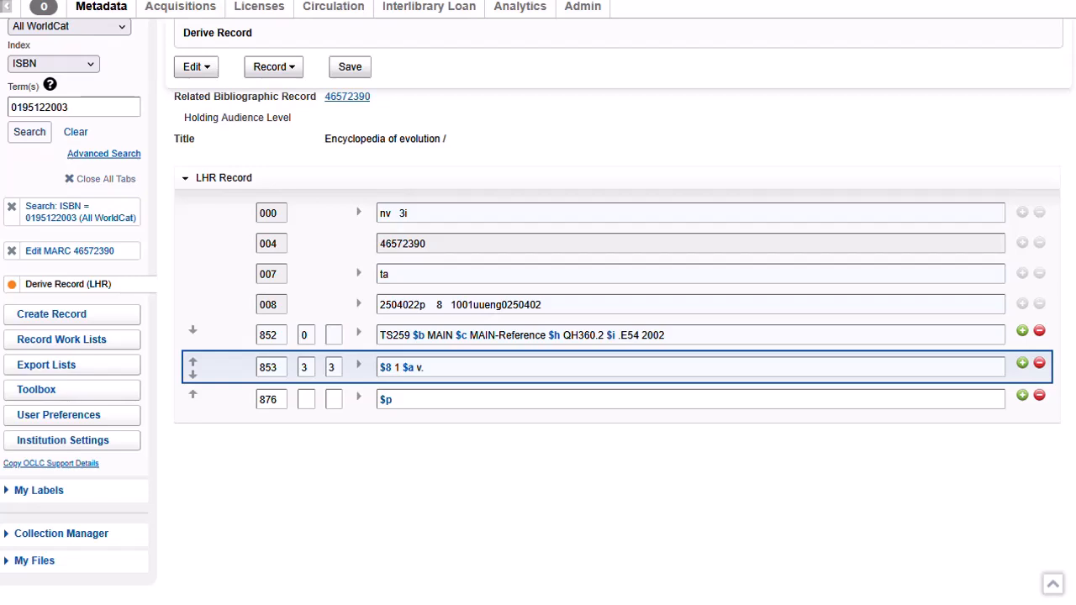
Step: Insert an 863 field below 853 with Field Encoding Level 3 - Holdings level 3 and subfield 8, Field Link and Sequence Number, set to 1.1
key("Return")
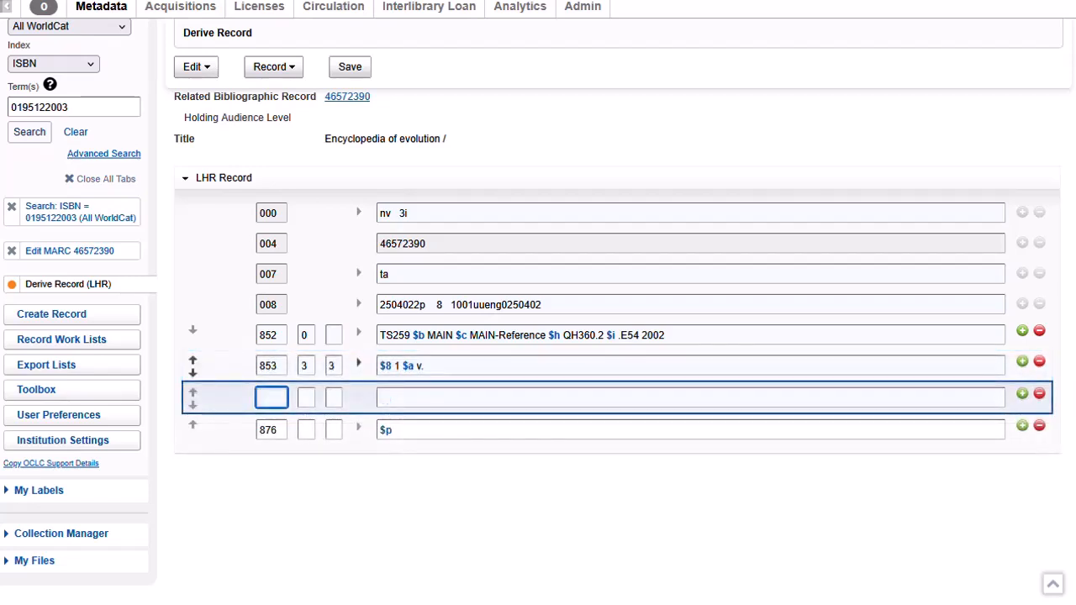
type("863")
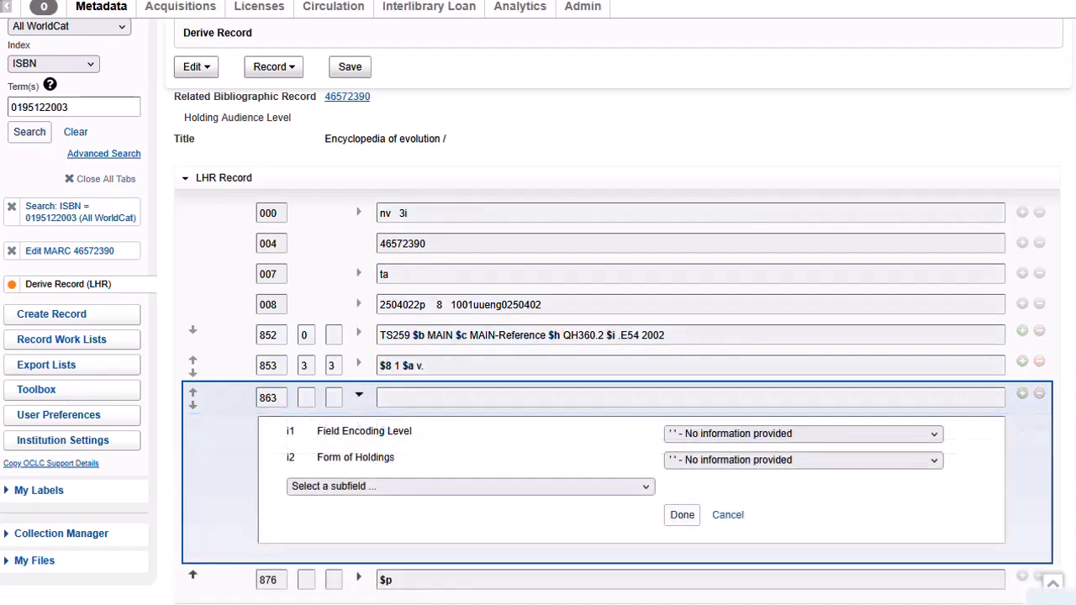
left_click(802, 434)
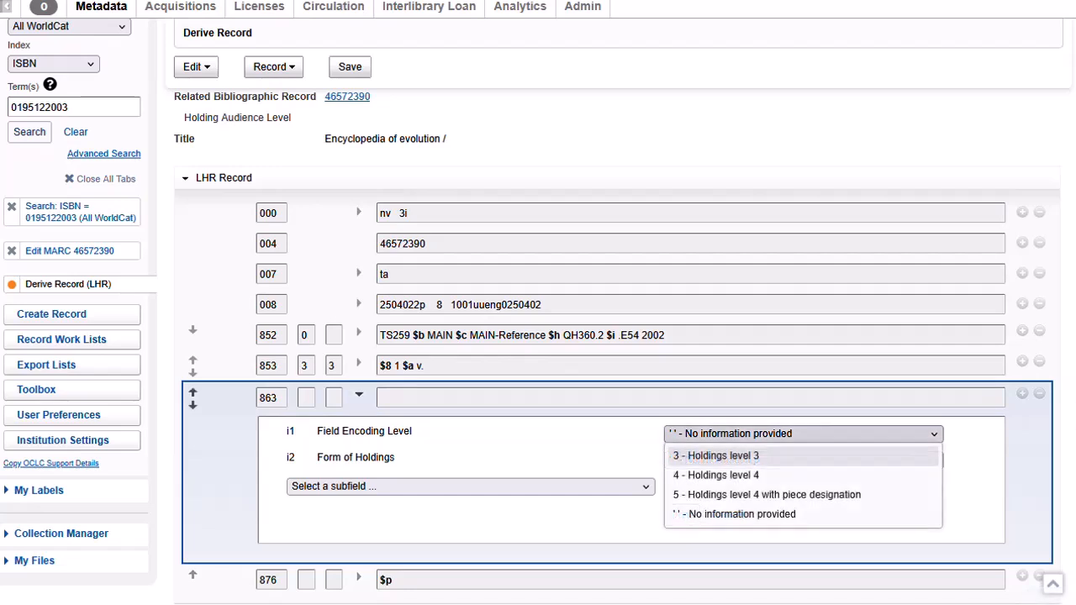
left_click(753, 455)
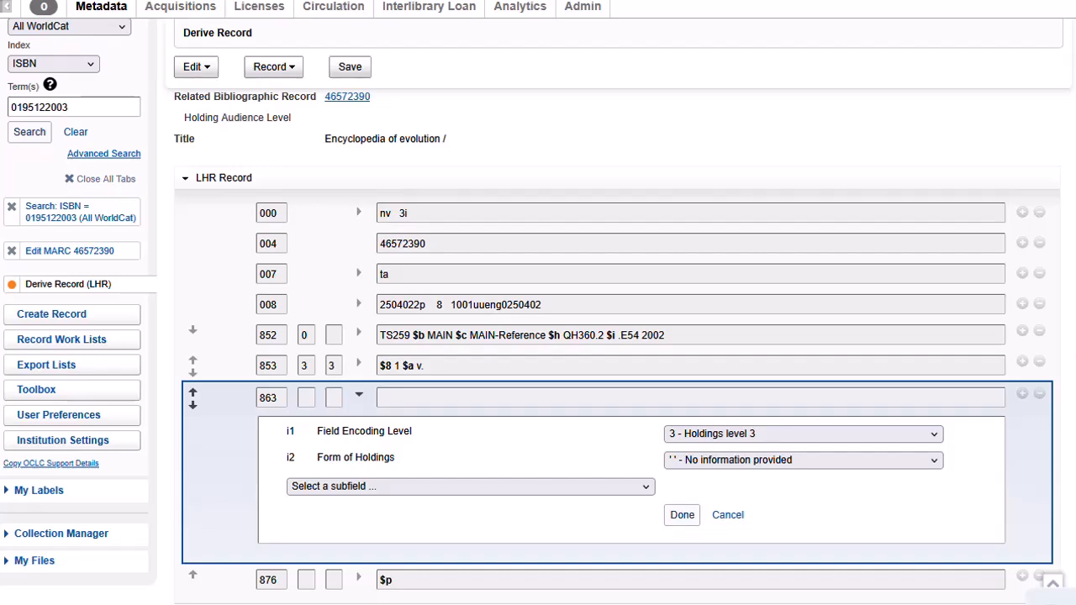
left_click(470, 486)
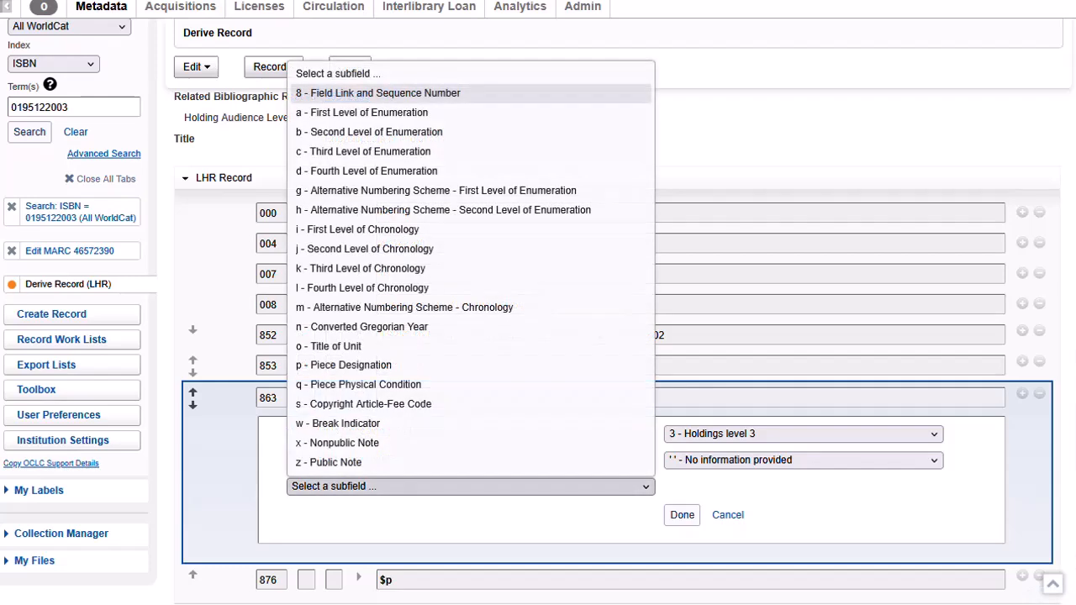
left_click(378, 92)
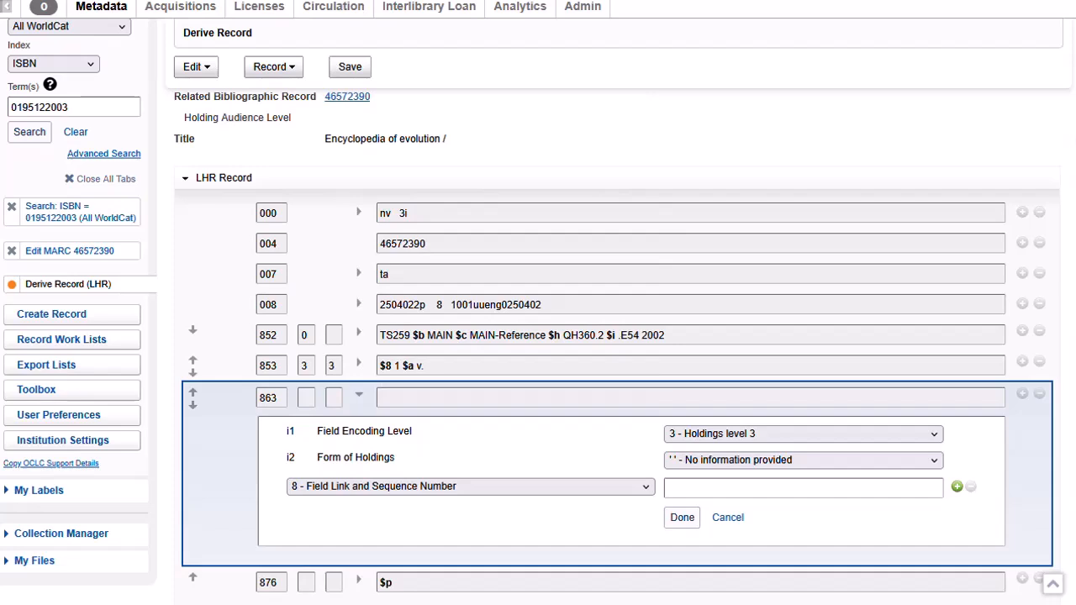
key("Tab")
type("1.1")
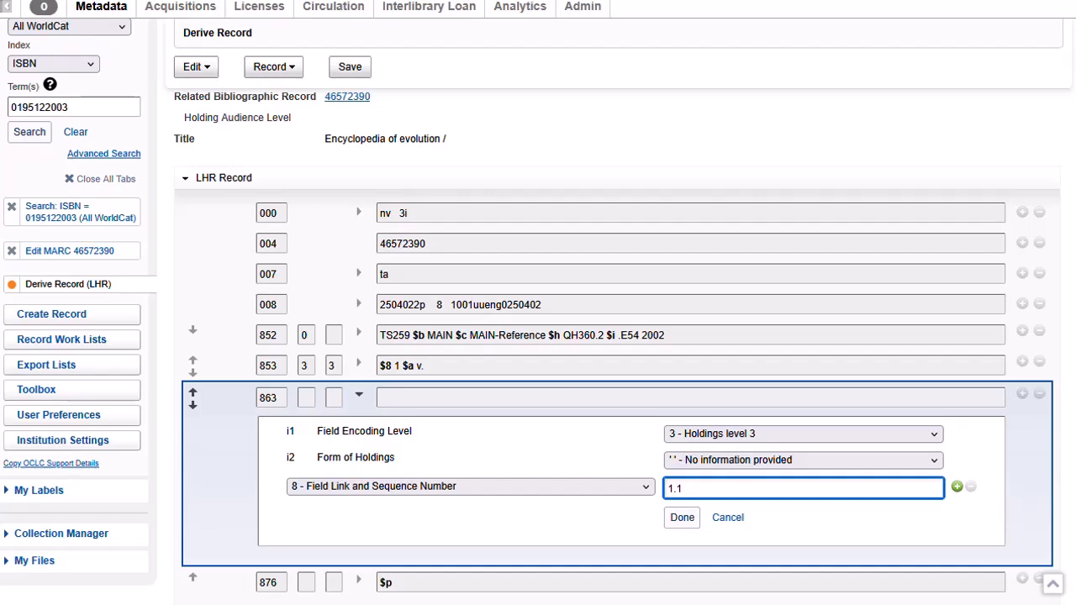
Step: Add subfield a, First Level of Enumeration, to the 863 field and set it to 1
left_click(956, 487)
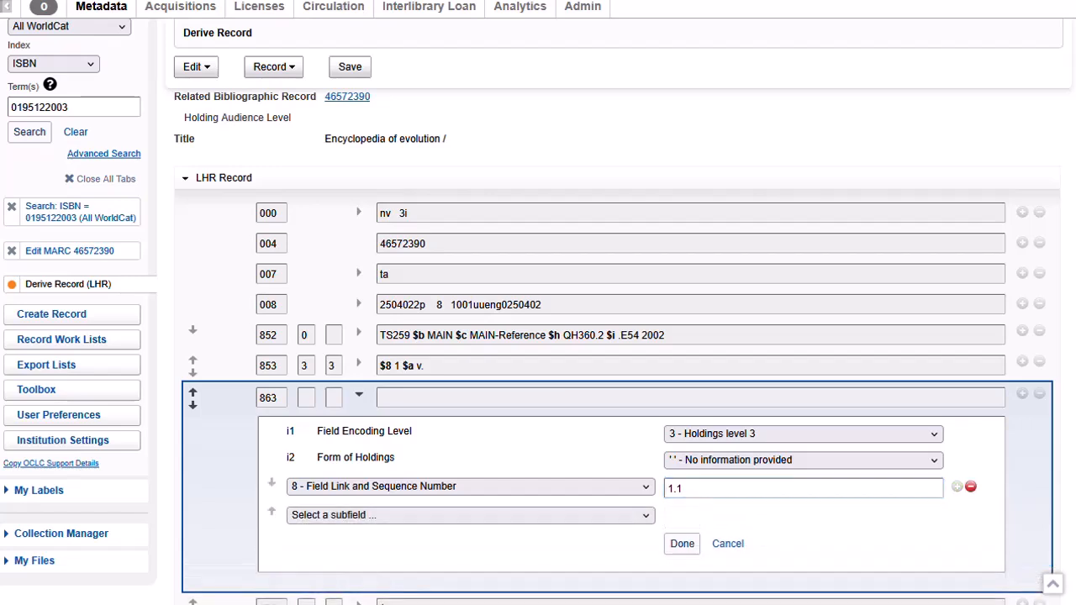
left_click(470, 514)
left_click(361, 141)
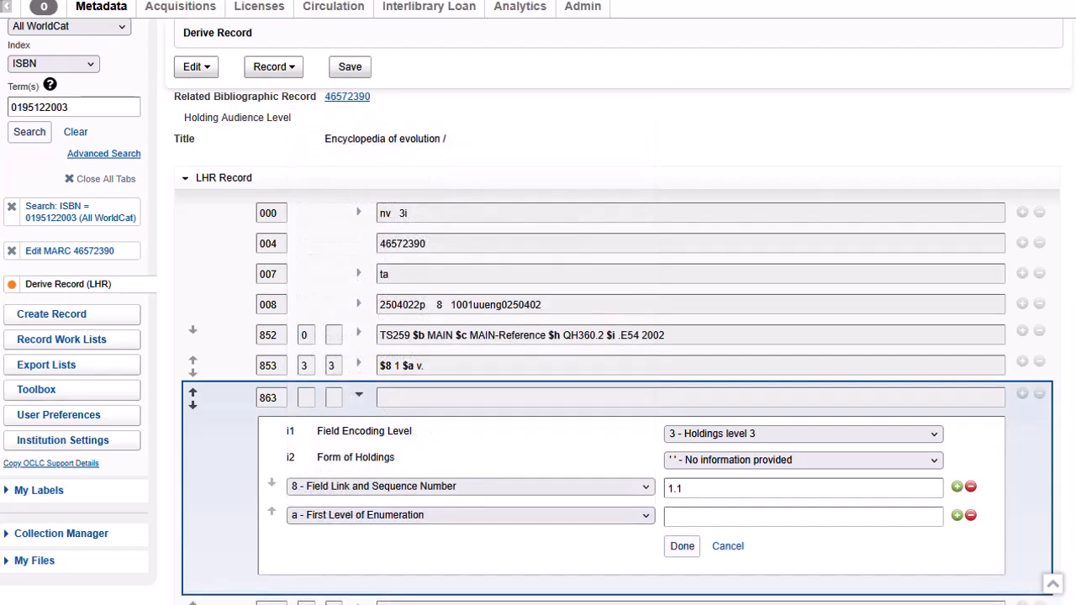
left_click(803, 516)
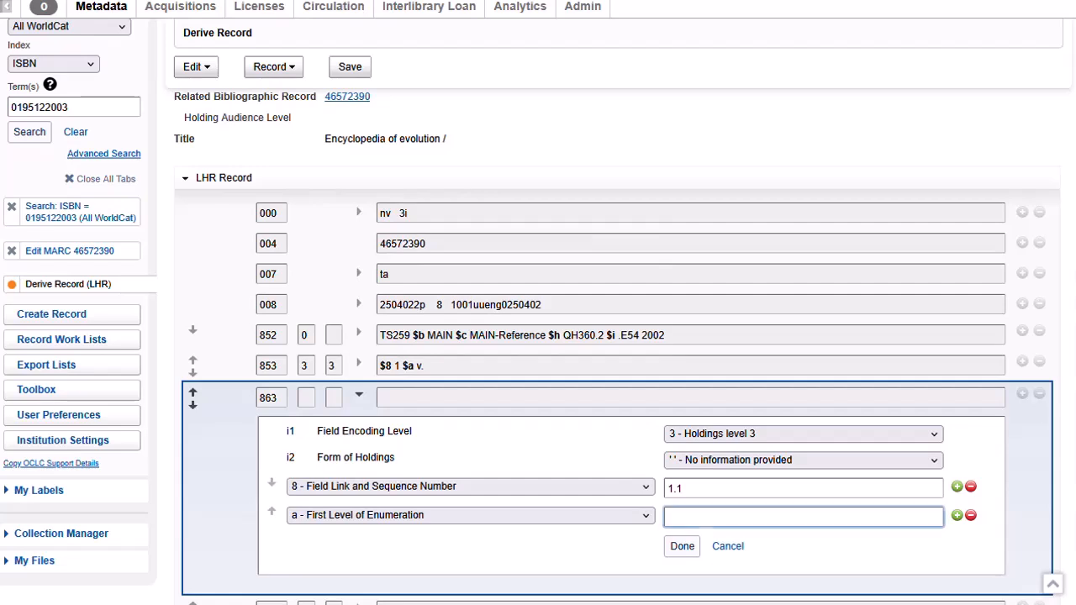
type("1")
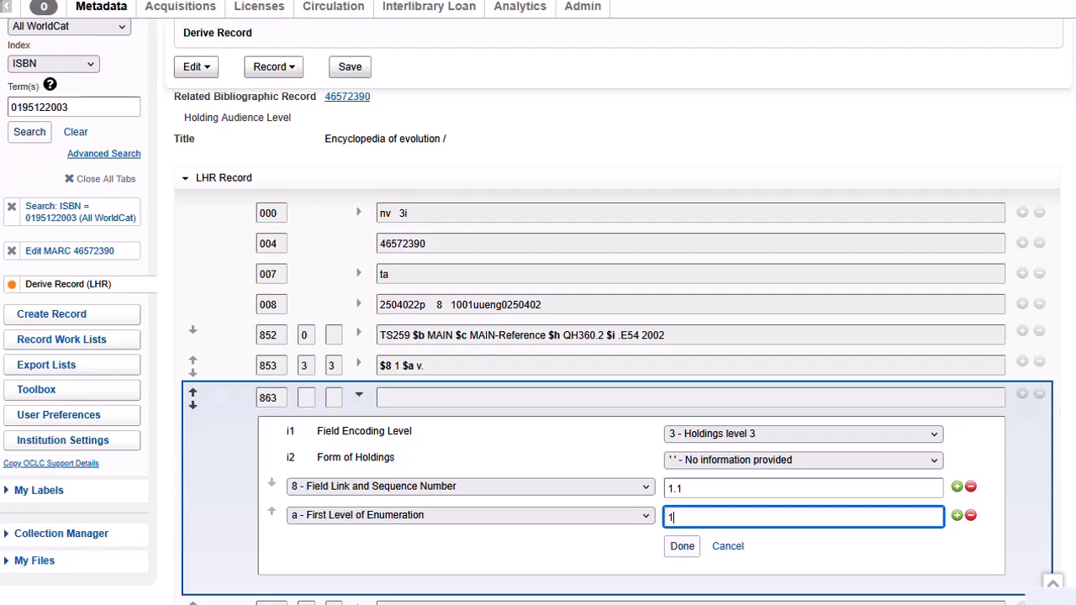
key("Return")
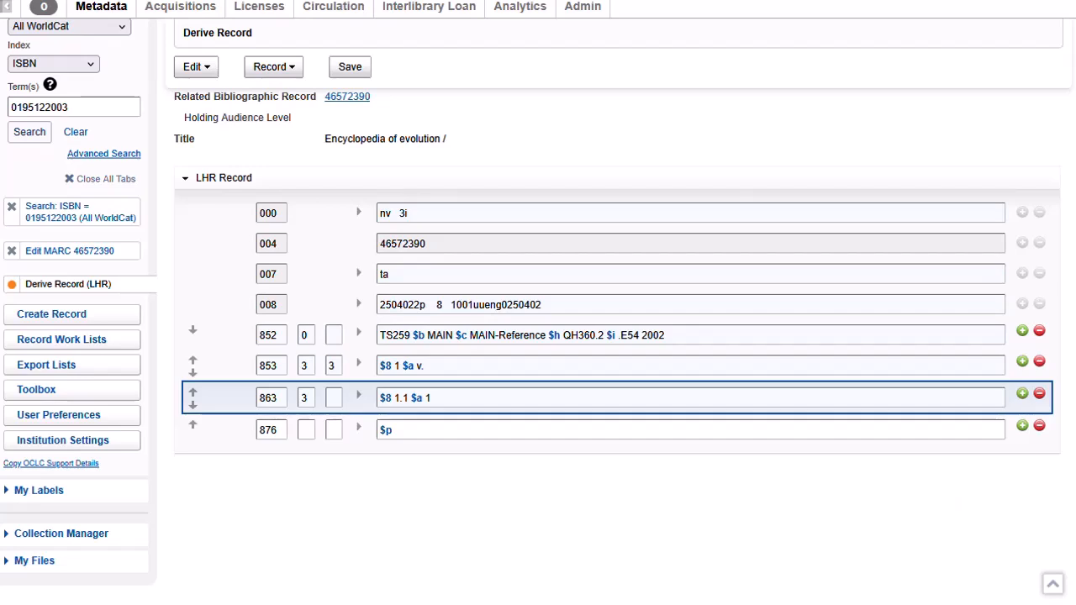
Step: Insert a second 863 field below the first with Field Encoding Level 3 - Holdings level 3 and subfield 8 set to 1.2
key("Return")
type("863")
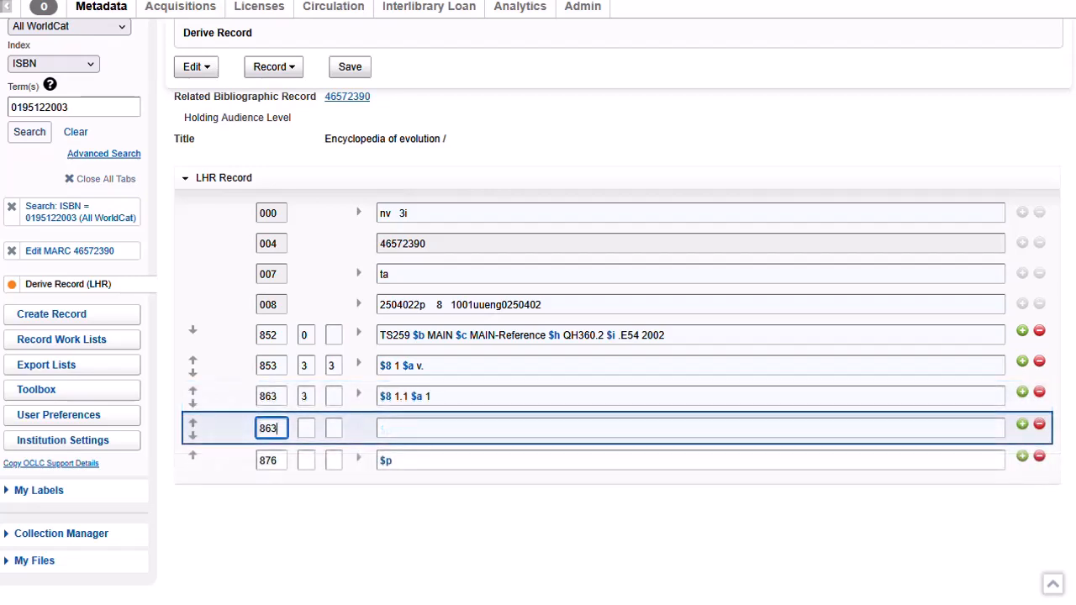
left_click(358, 425)
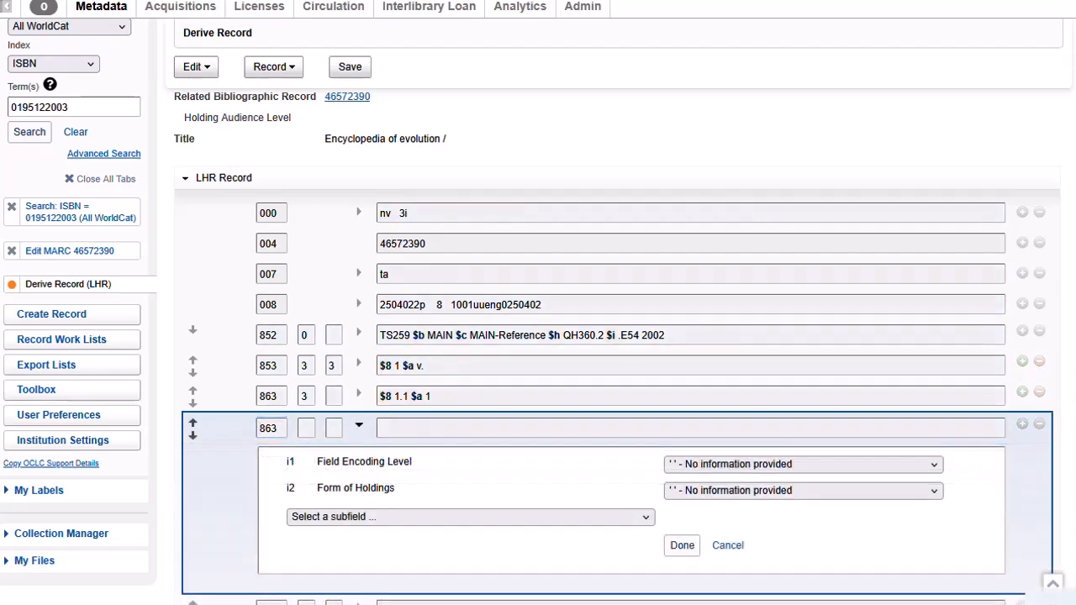
left_click(803, 464)
left_click(719, 486)
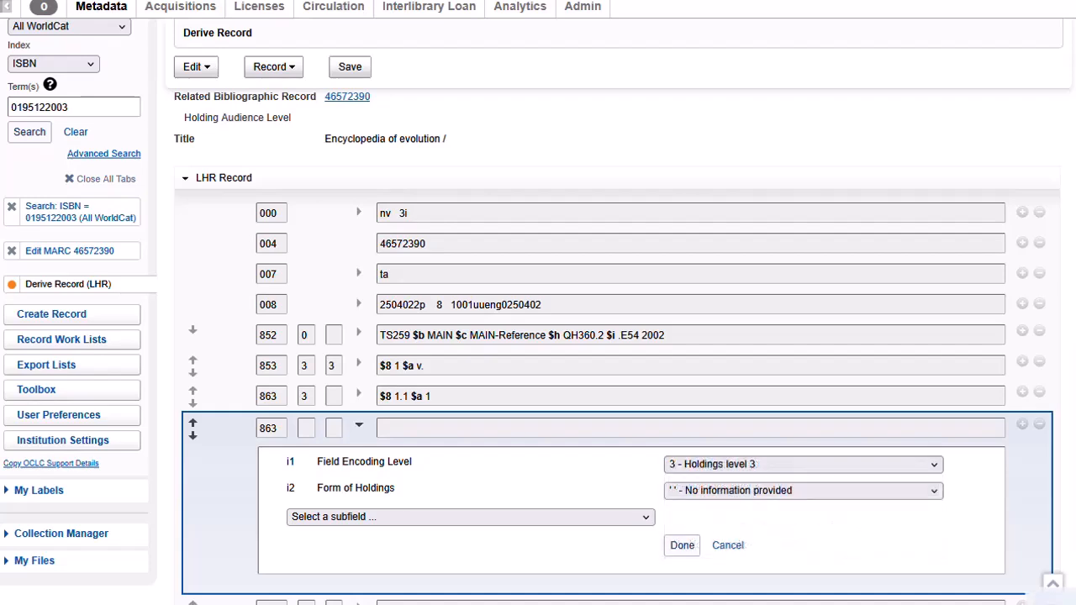
left_click(470, 517)
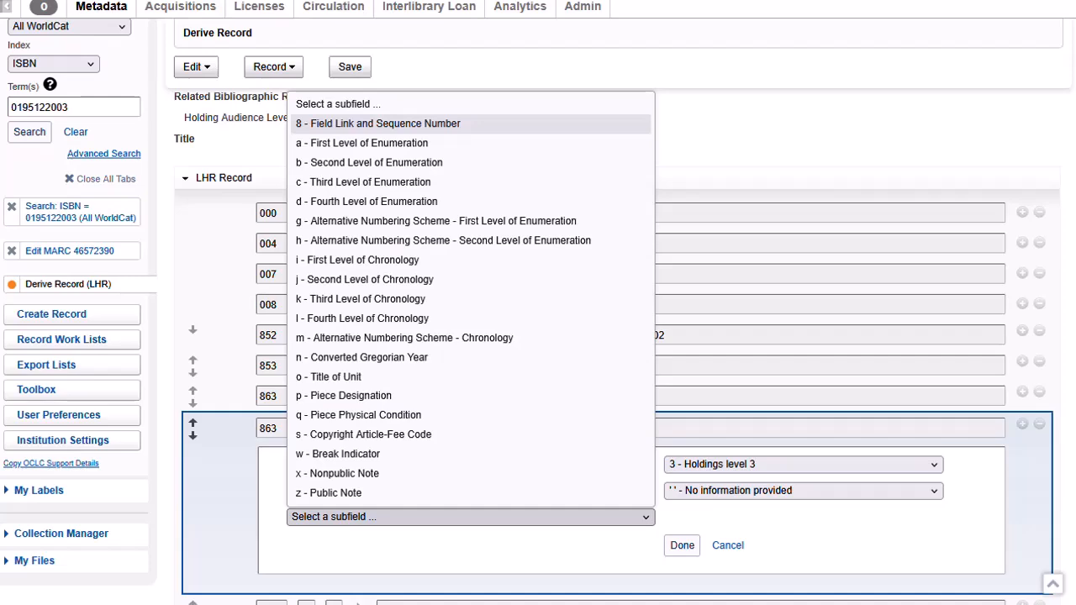
left_click(377, 124)
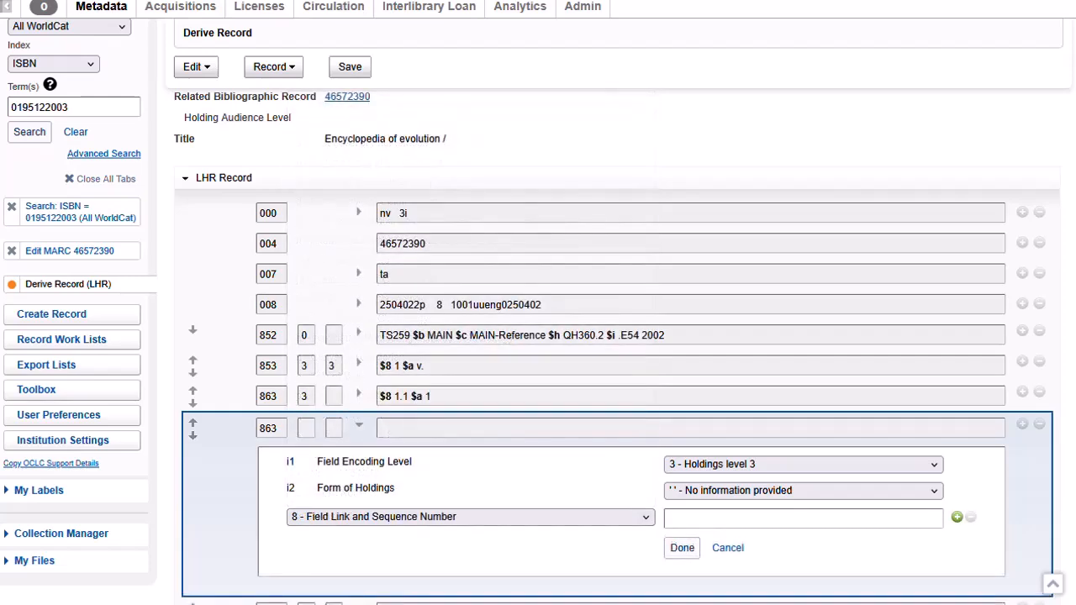
left_click(803, 517)
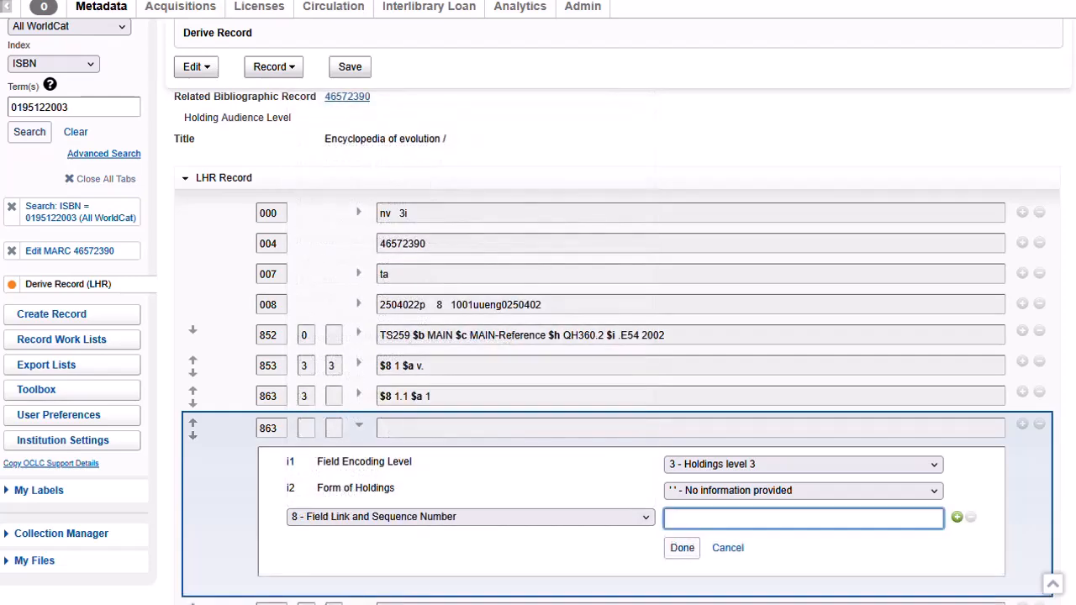
type("1.2")
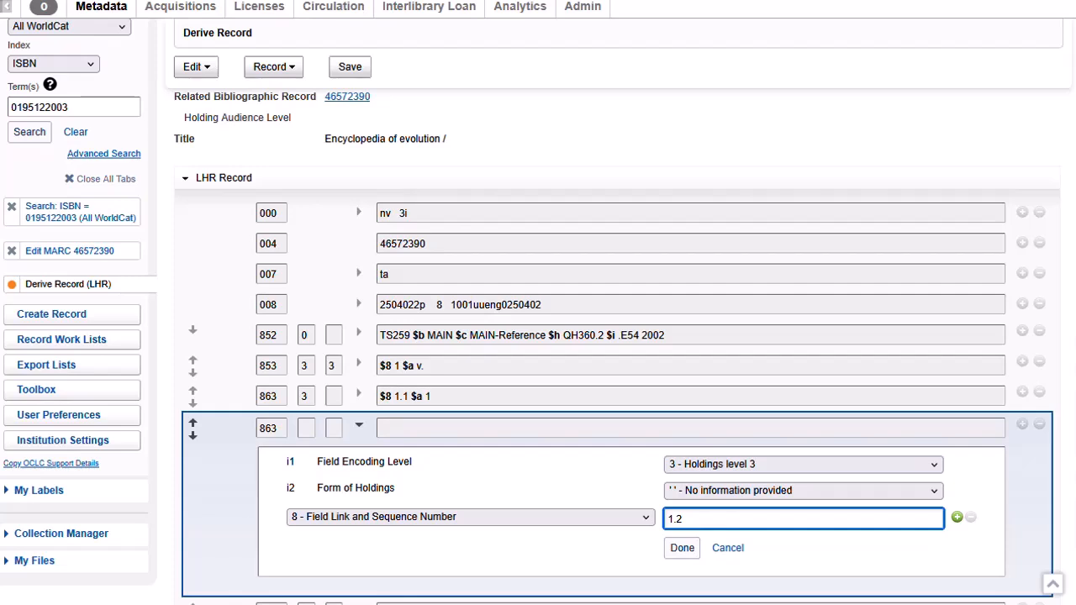
Step: Add subfield a, First Level of Enumeration, to the second 863 field and set it to 2
left_click(956, 516)
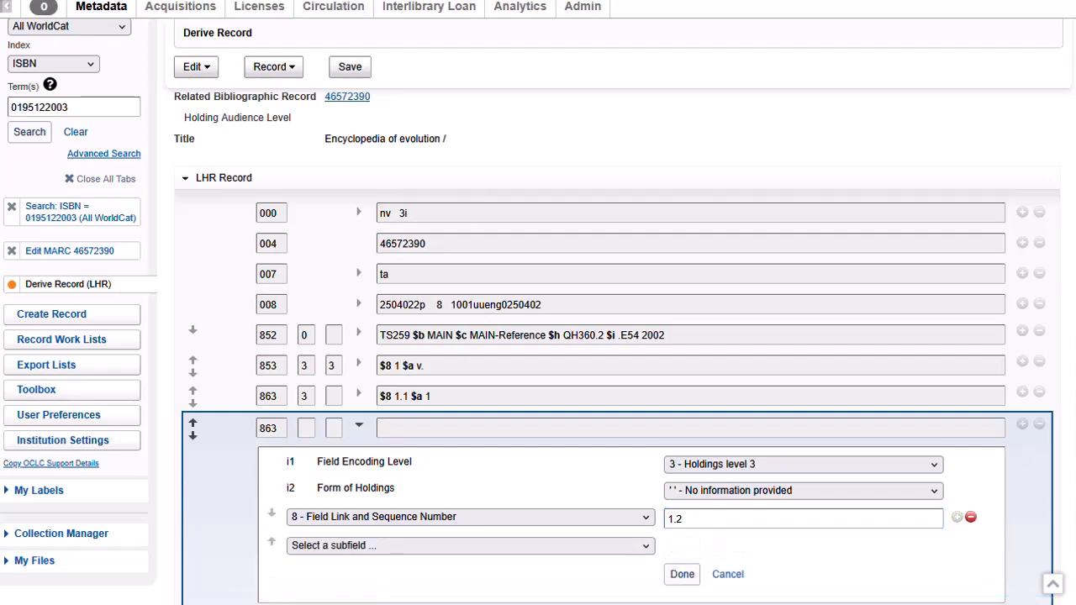
left_click(470, 546)
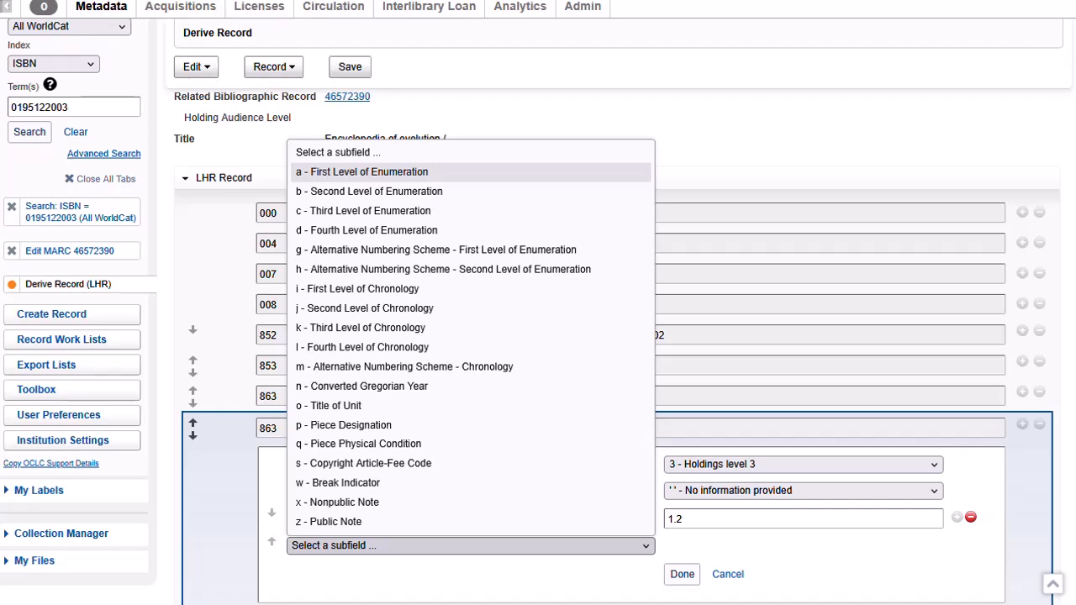
left_click(361, 171)
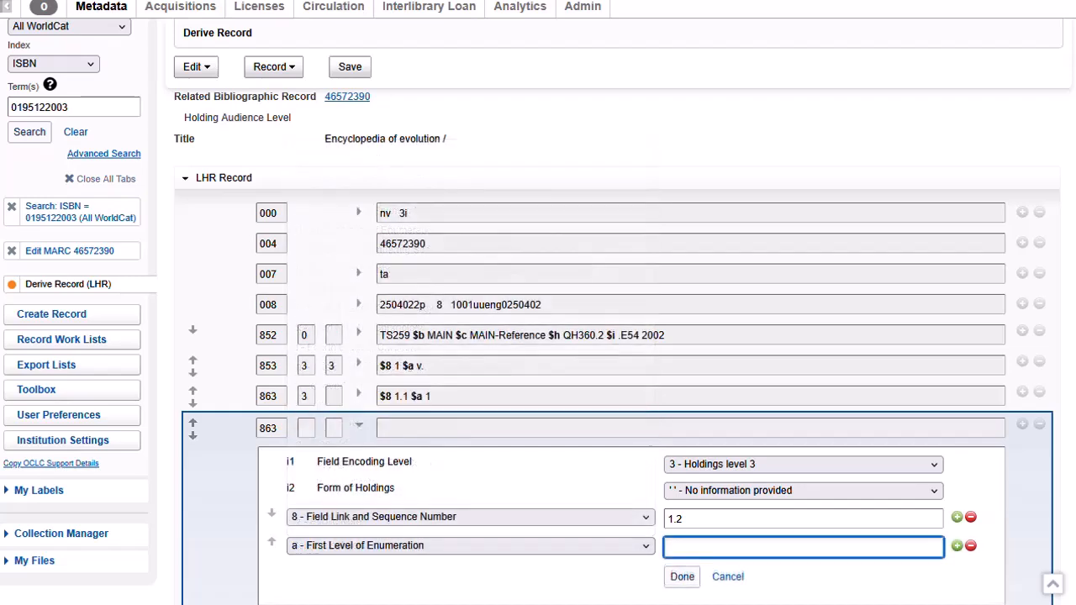
type("2")
key("Return")
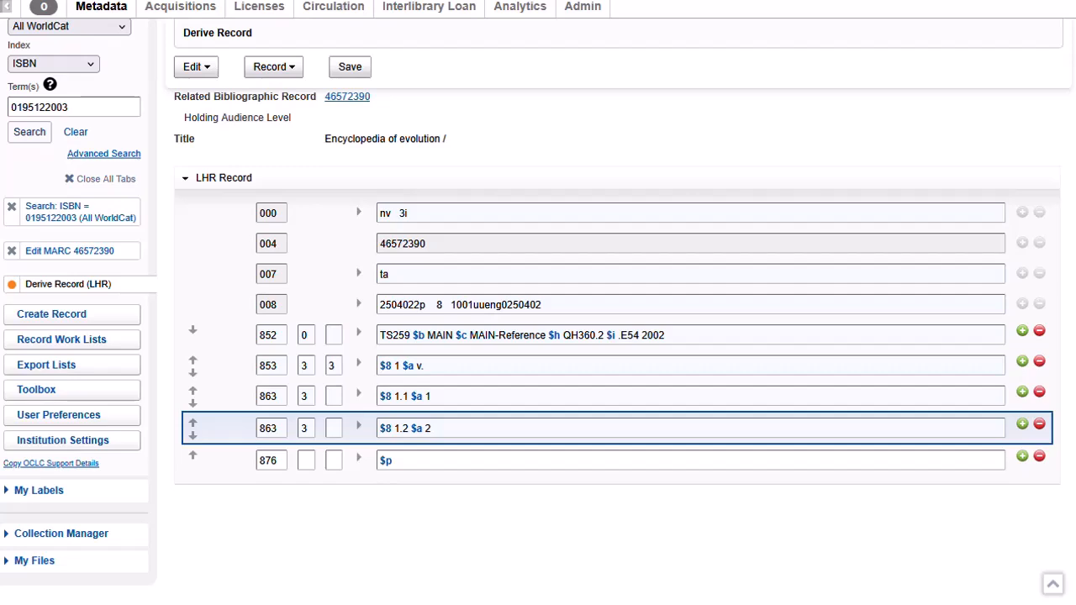
left_click(358, 458)
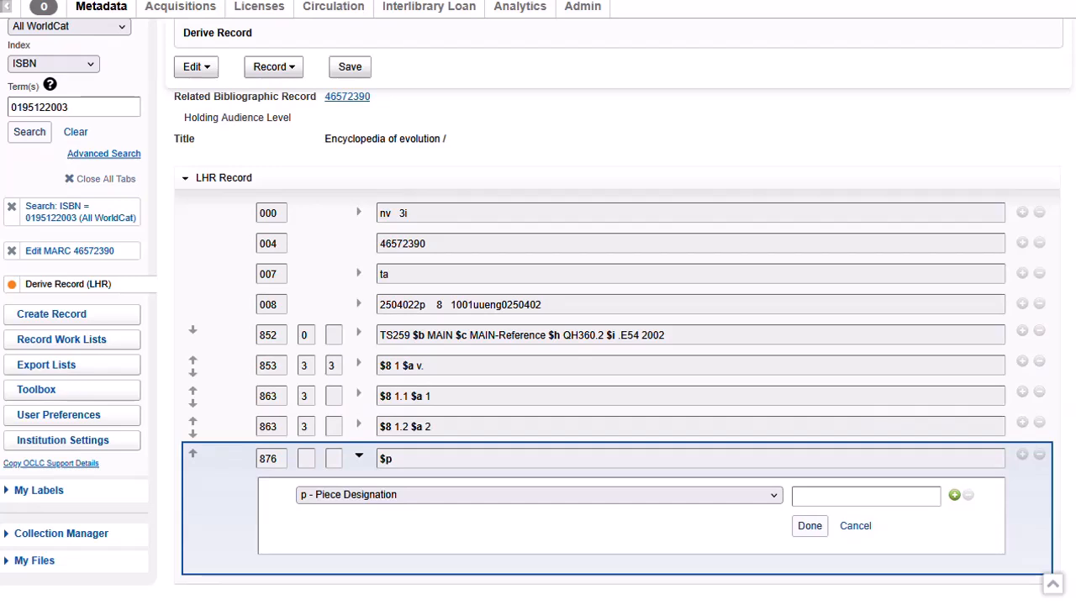
left_click(802, 496)
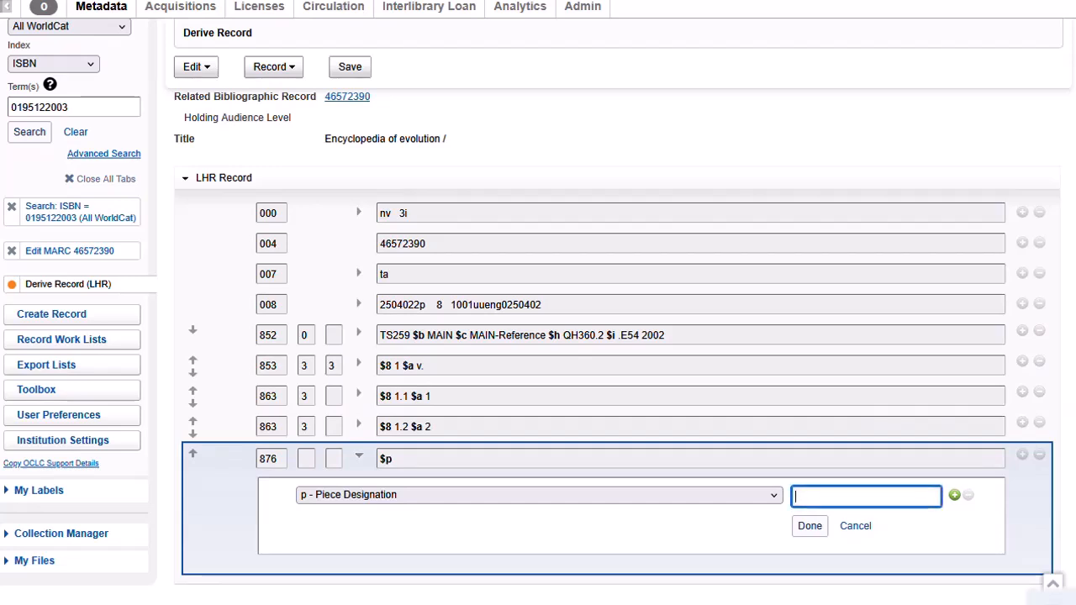
type("23452345234523")
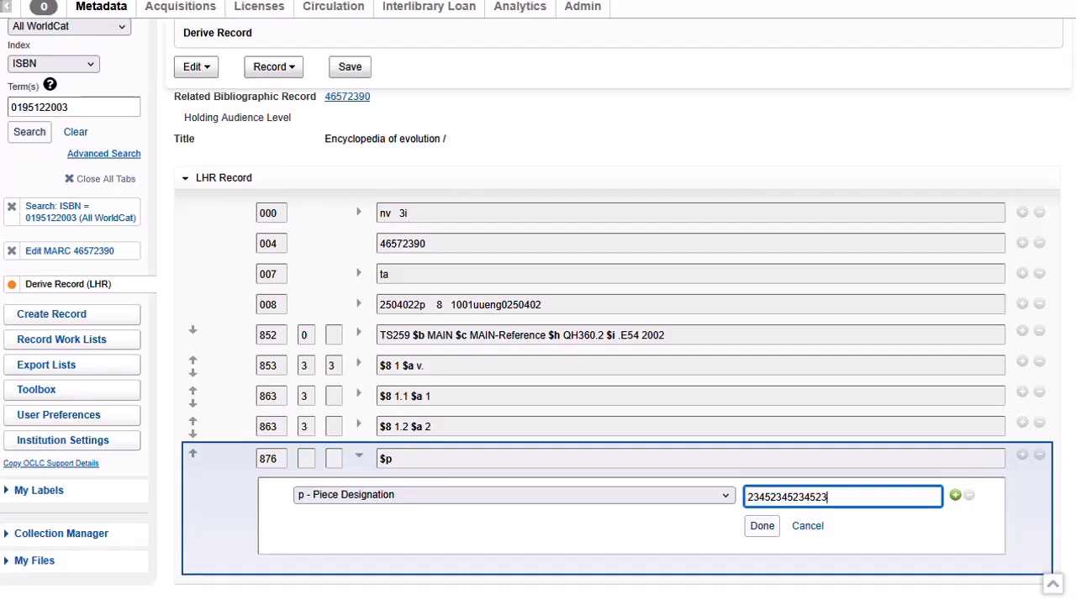
Step: Add subfield 8, Field Link and Sequence Number, set to 1.1 in field 876 and move it above the Piece Designation
left_click(955, 495)
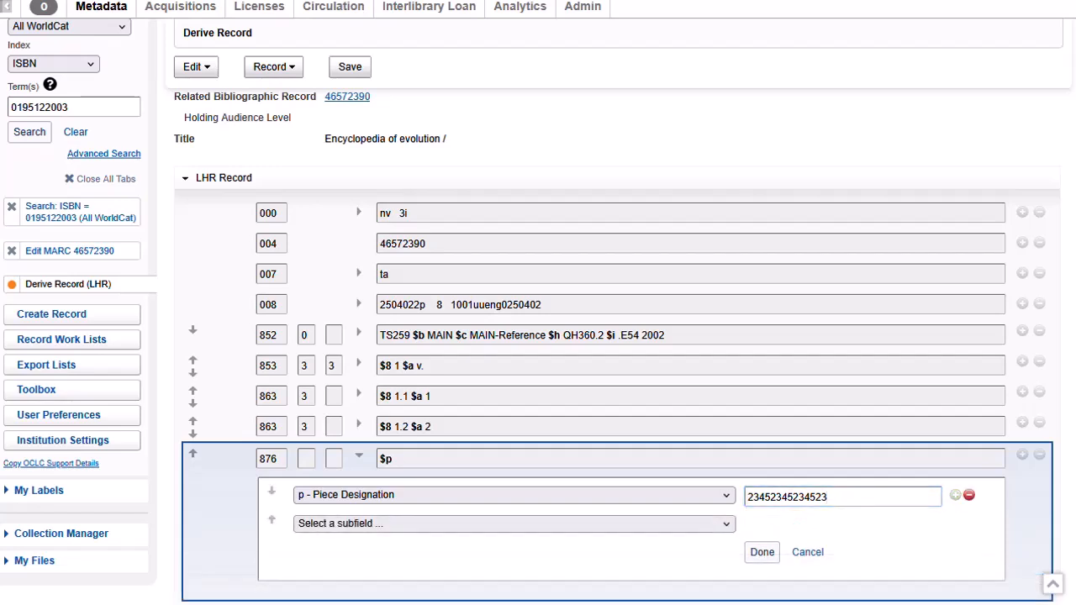
left_click(514, 522)
left_click(384, 266)
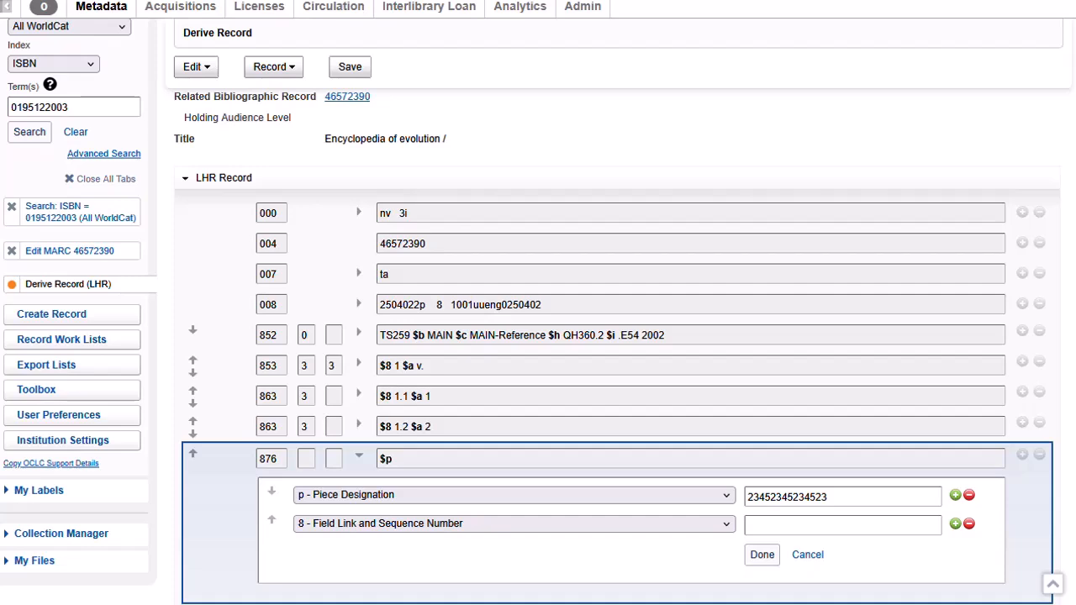
left_click(761, 525)
type("1.1")
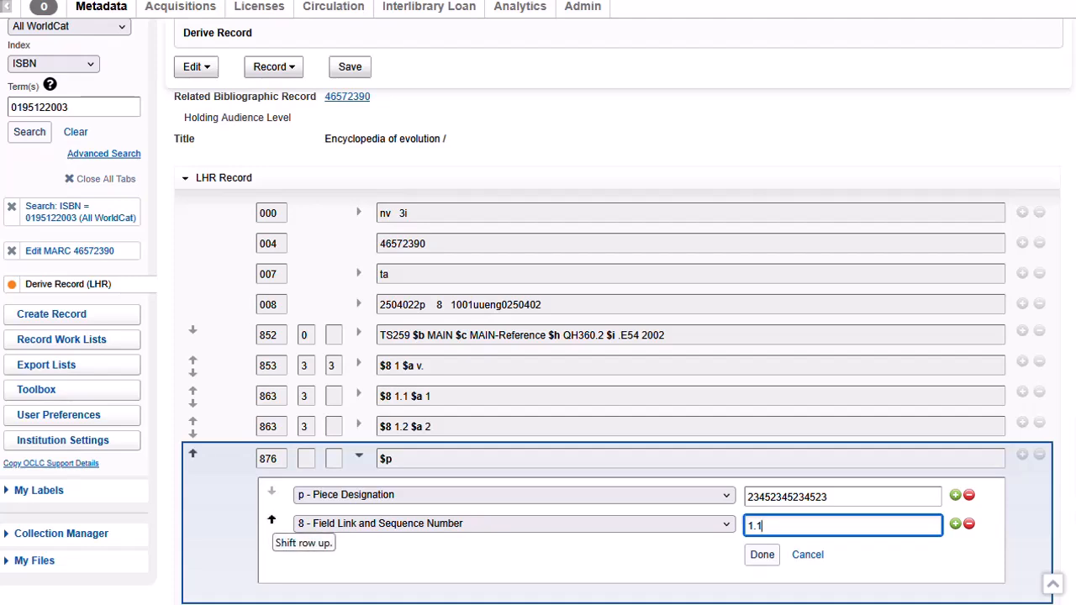
left_click(271, 520)
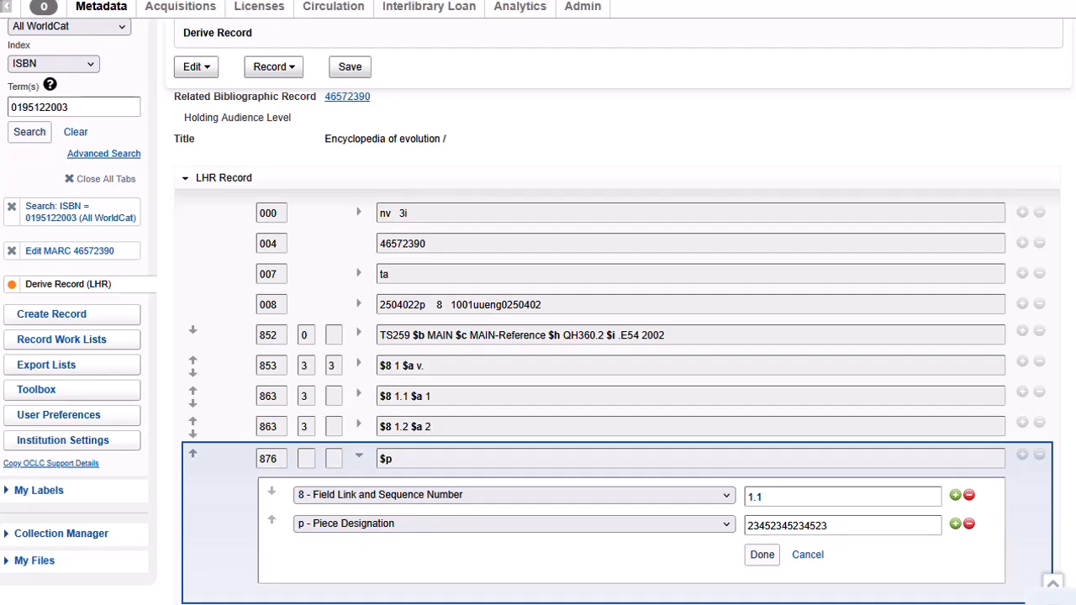
left_click(761, 554)
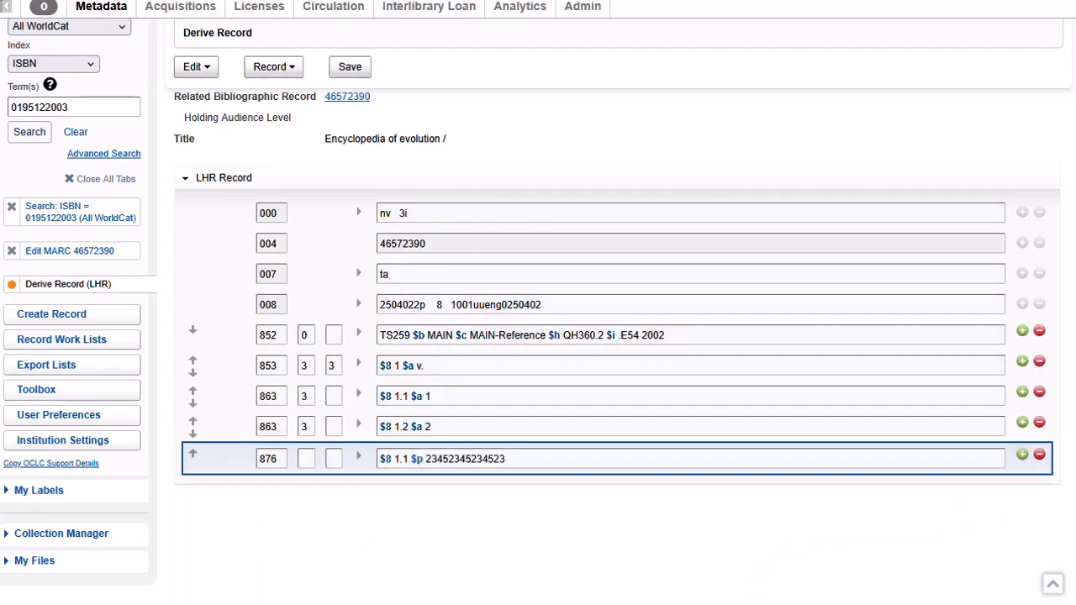
Step: Insert a second 876 field below the first with subfield 8, Field Link and Sequence Number, set to 1.2
key("Return")
type("876")
left_click(359, 486)
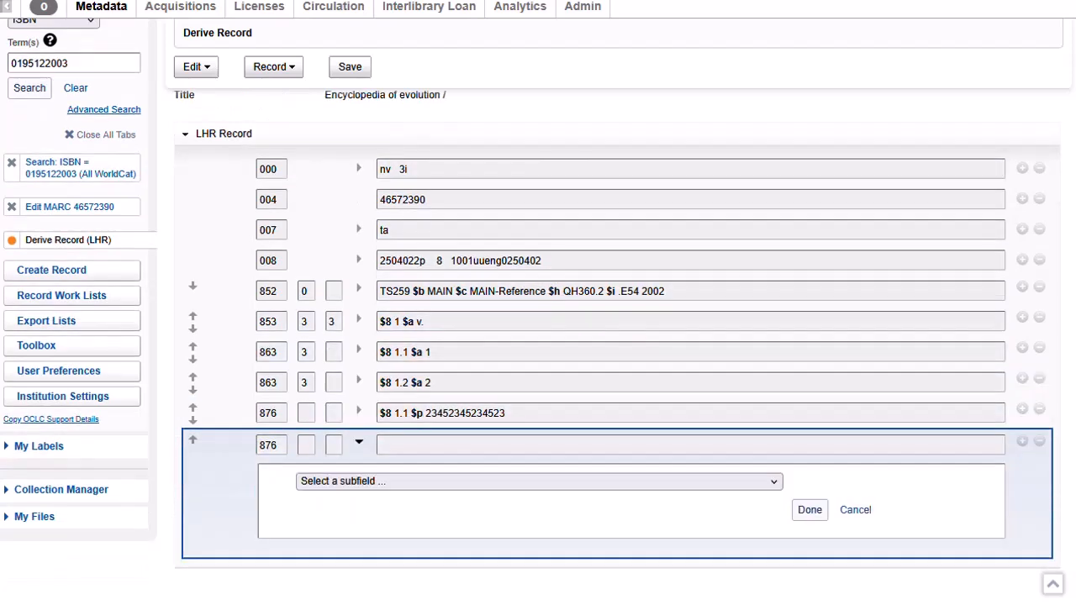
left_click(538, 481)
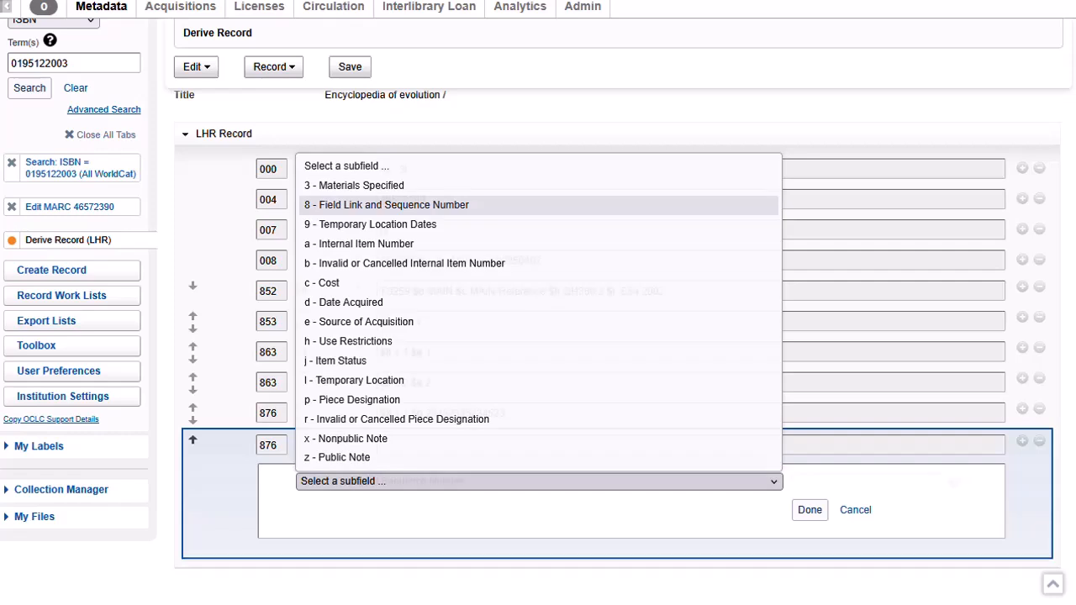
left_click(386, 205)
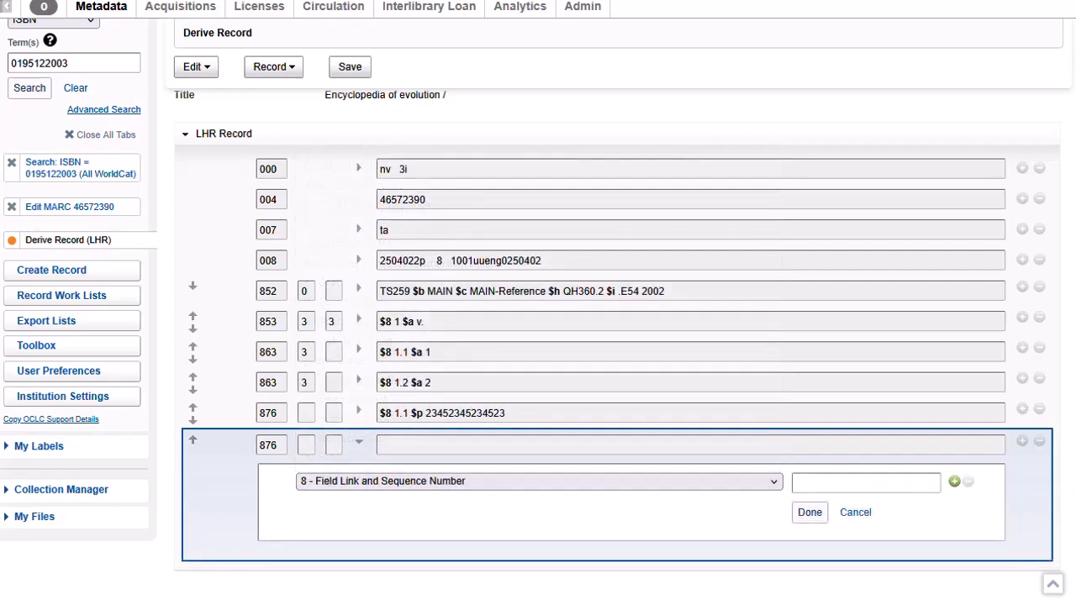
left_click(865, 483)
type("1.2")
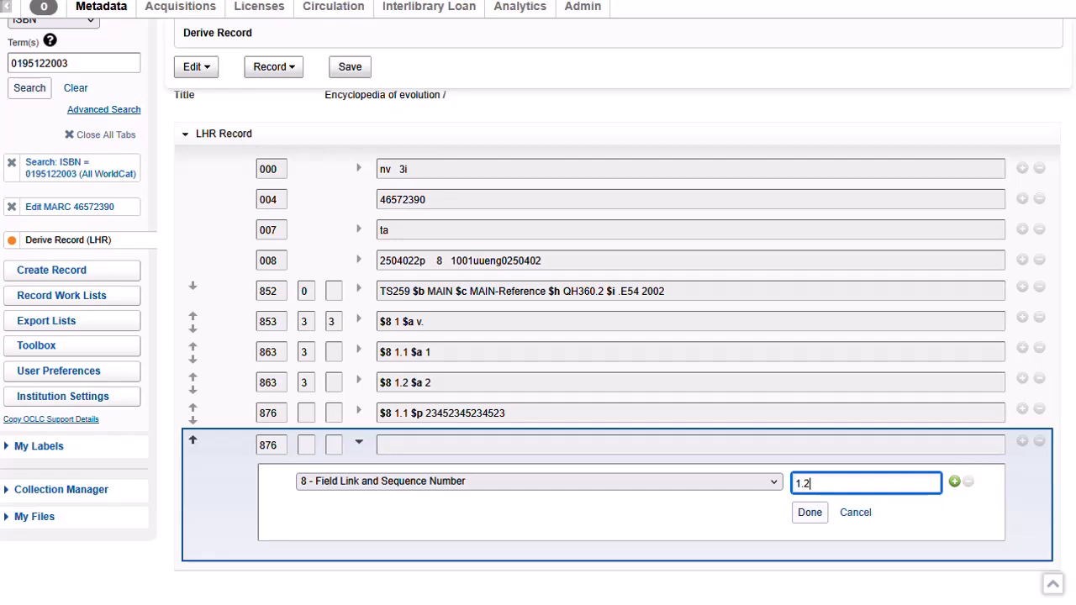
left_click(954, 481)
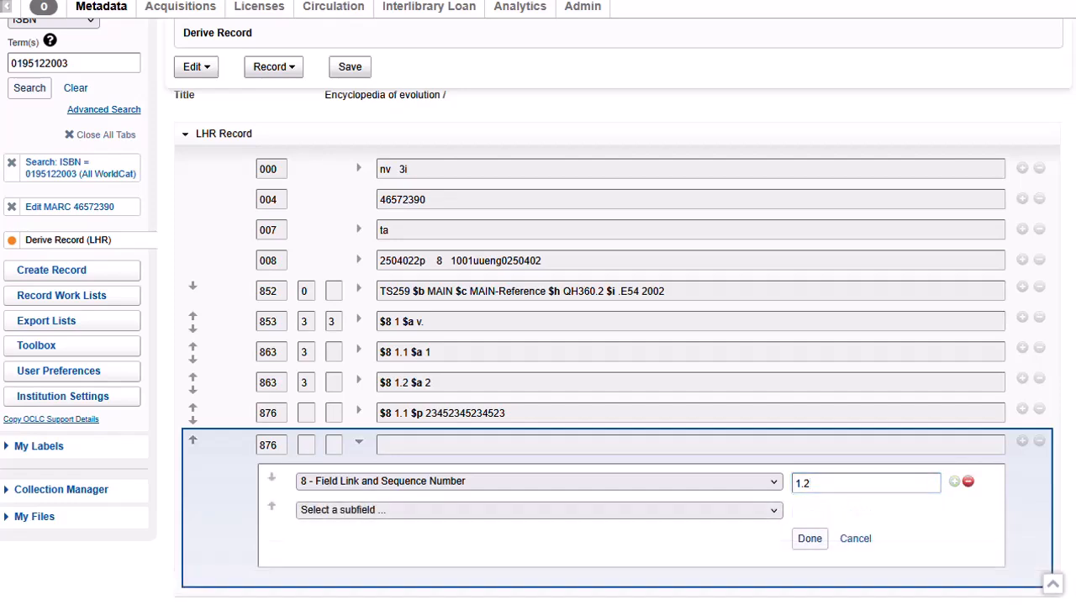
left_click(538, 510)
left_click(538, 428)
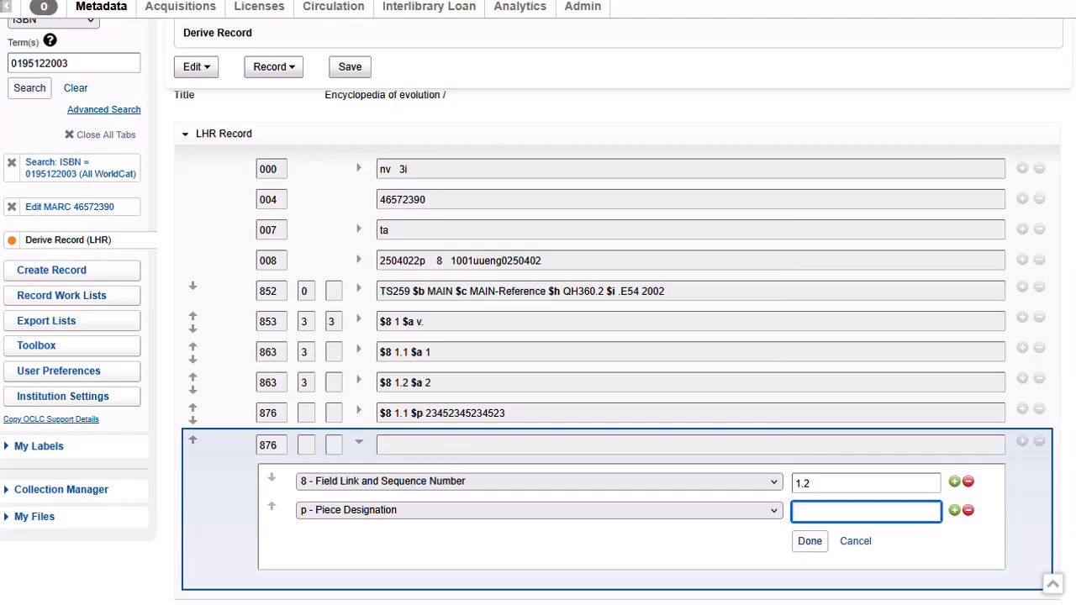
type("23536575893566")
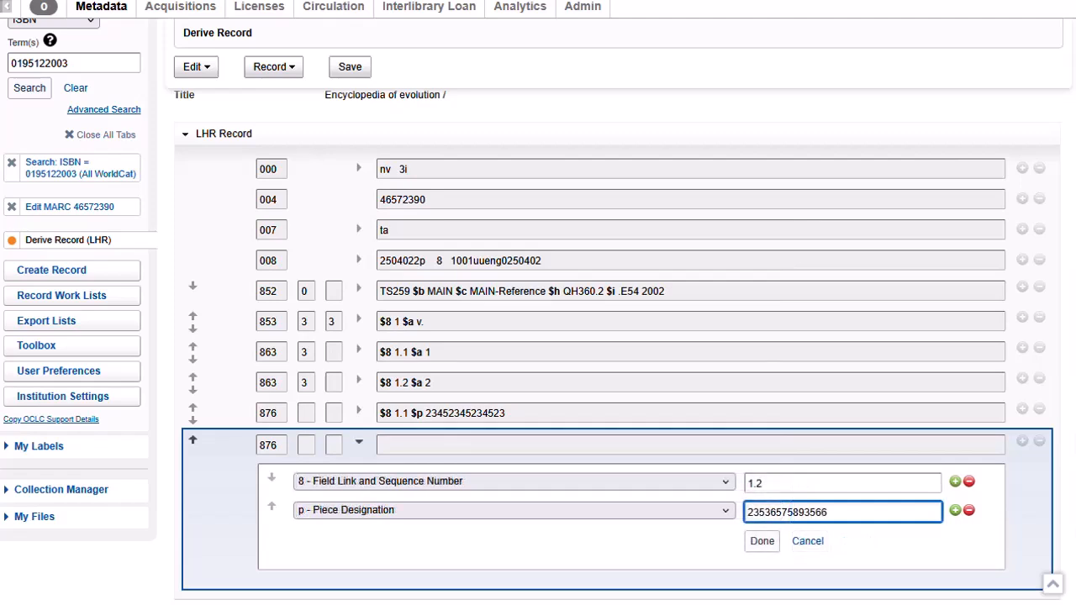
left_click(762, 541)
Step: Validate the derived local holdings record
left_click(273, 66)
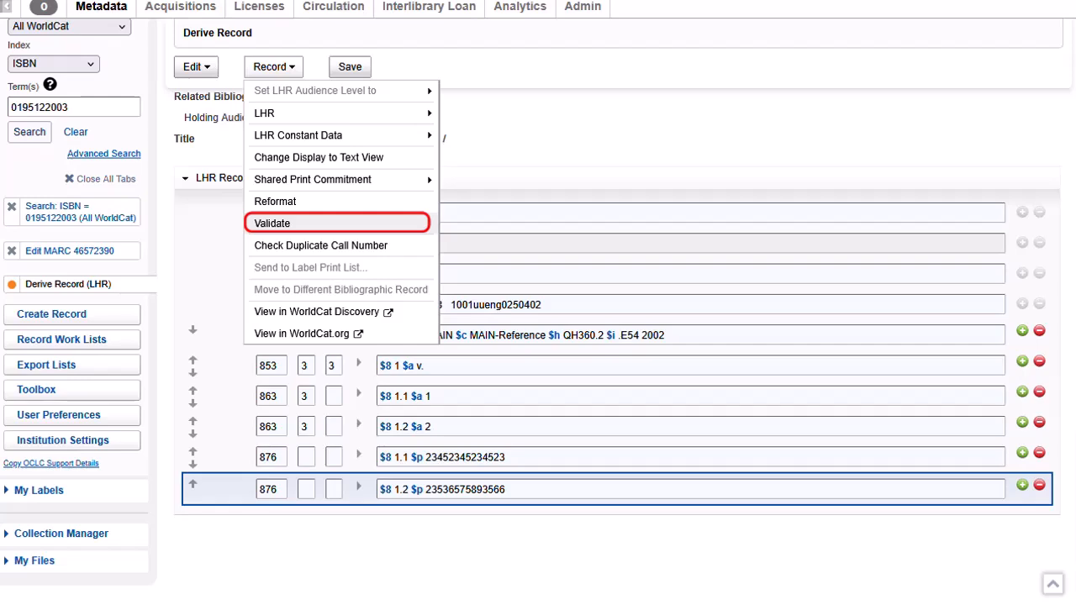
left_click(272, 222)
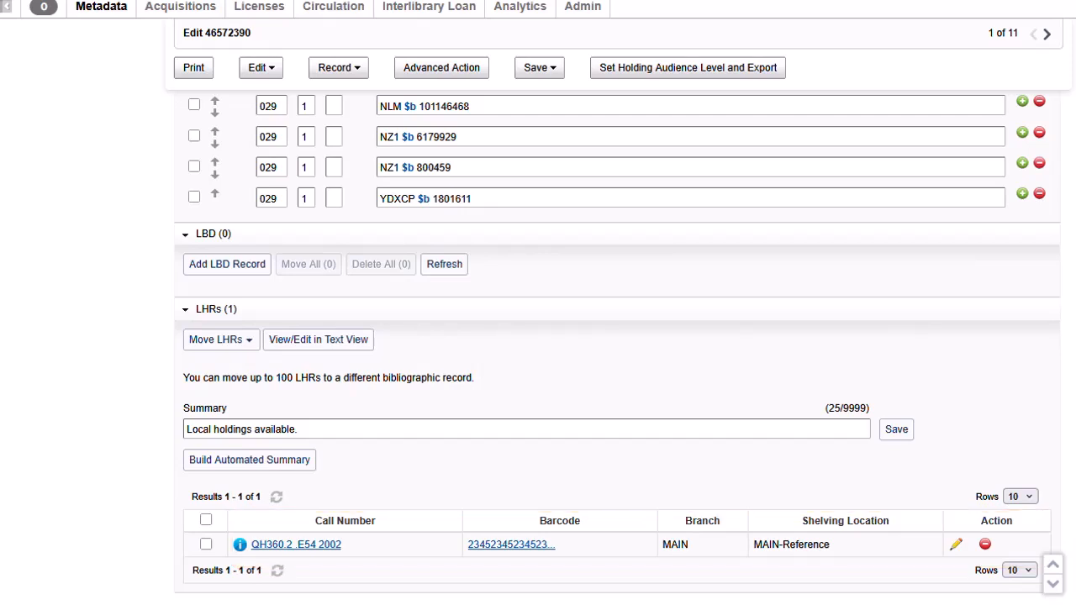
Step: Open the holdings Summary text of bibliographic record 46572390 for editing
left_click(299, 428)
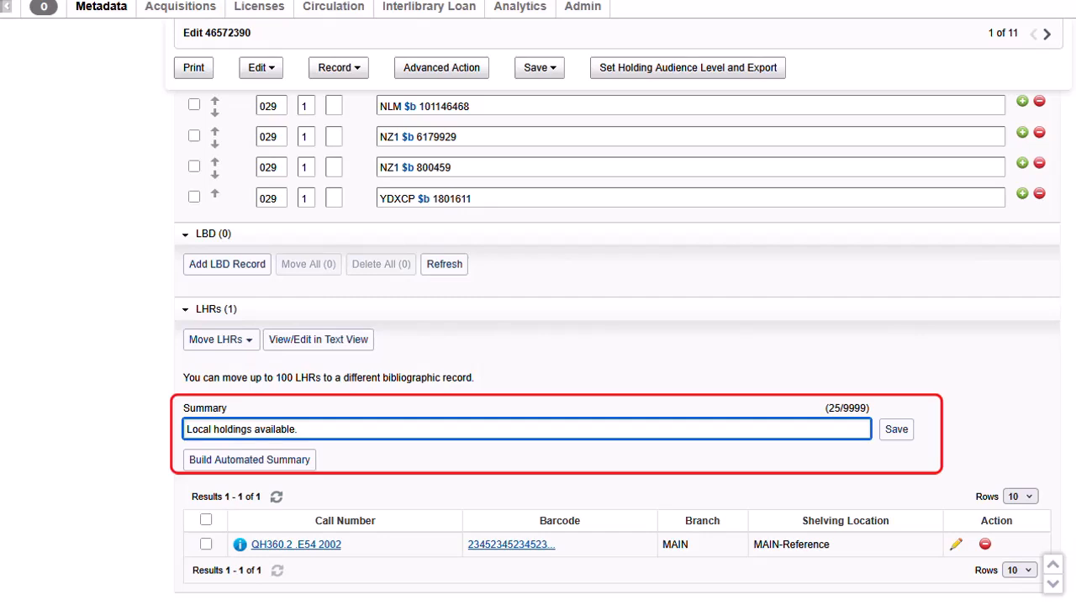